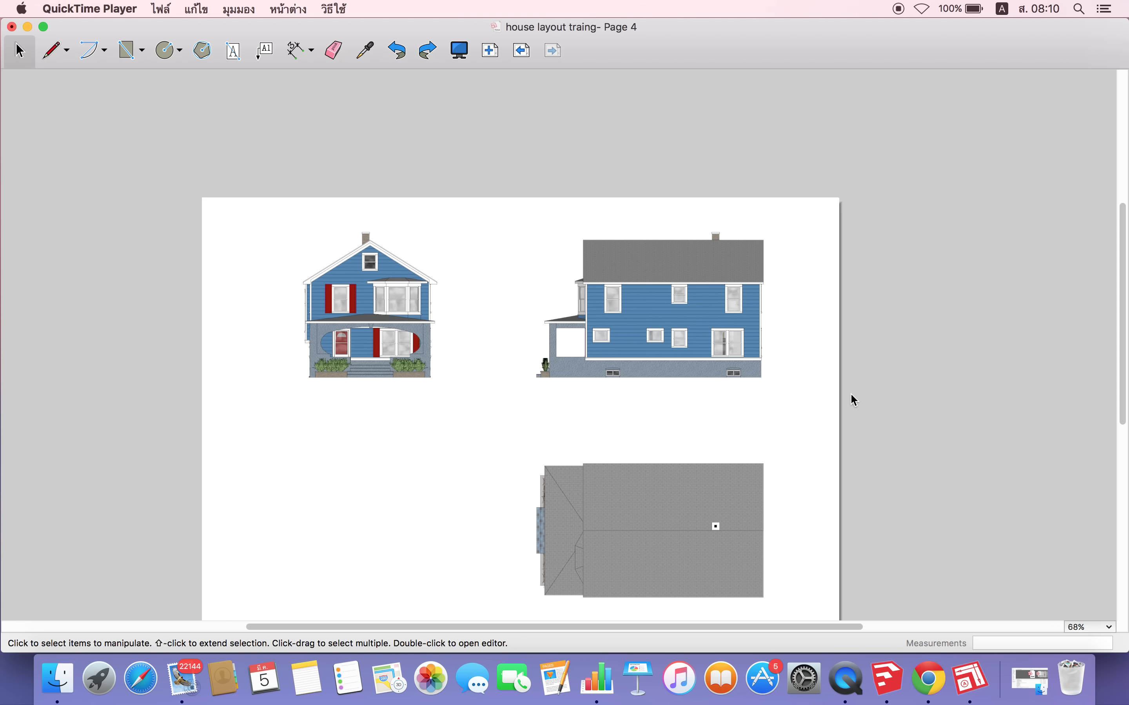
Step: Bring the LayOut document forward and pan to centre the drawings
{"action": "left_click", "coordinate": [793, 429]}
{"action": "scroll", "coordinate": [793, 429], "scroll_direction": "up", "scroll_amount": 2}
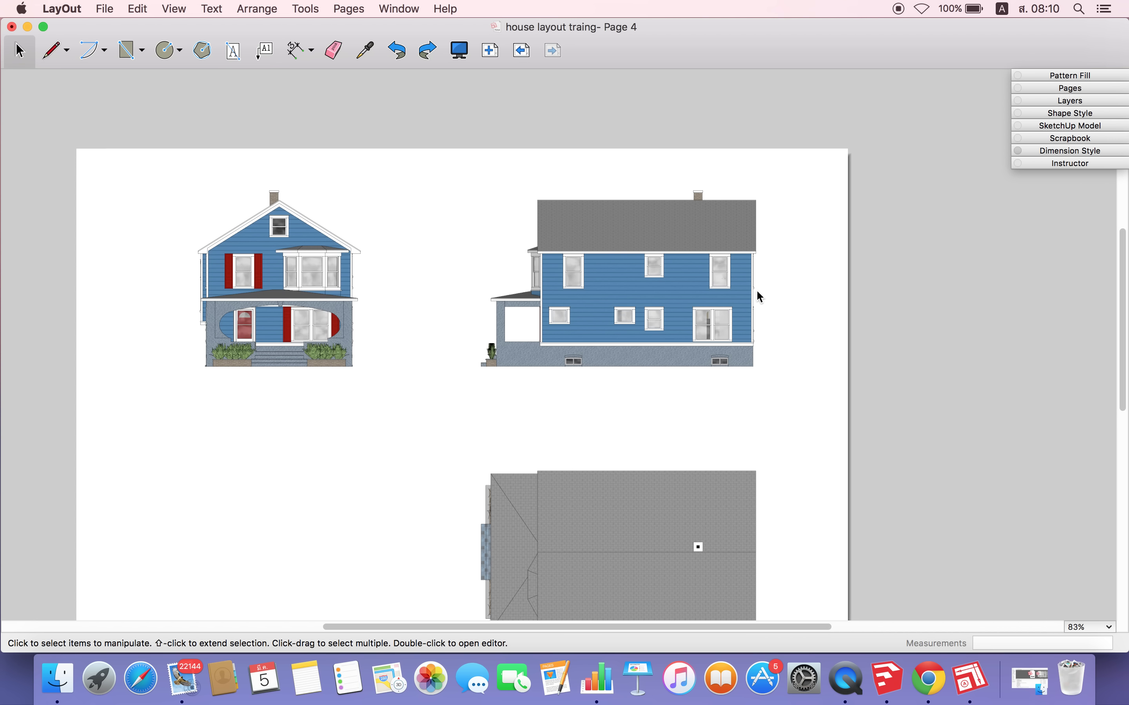
{"action": "scroll", "coordinate": [756, 291], "scroll_direction": "down", "scroll_amount": 1}
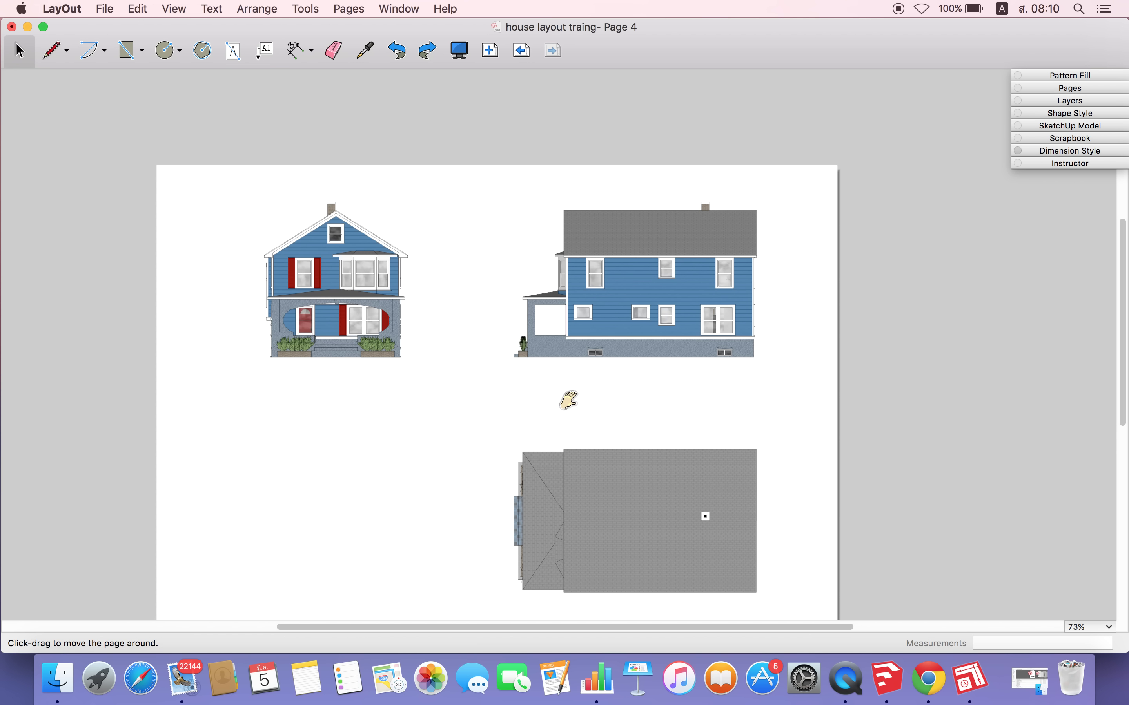
{"action": "middle_click_drag", "start_coordinate": [566, 396], "coordinate": [647, 344]}
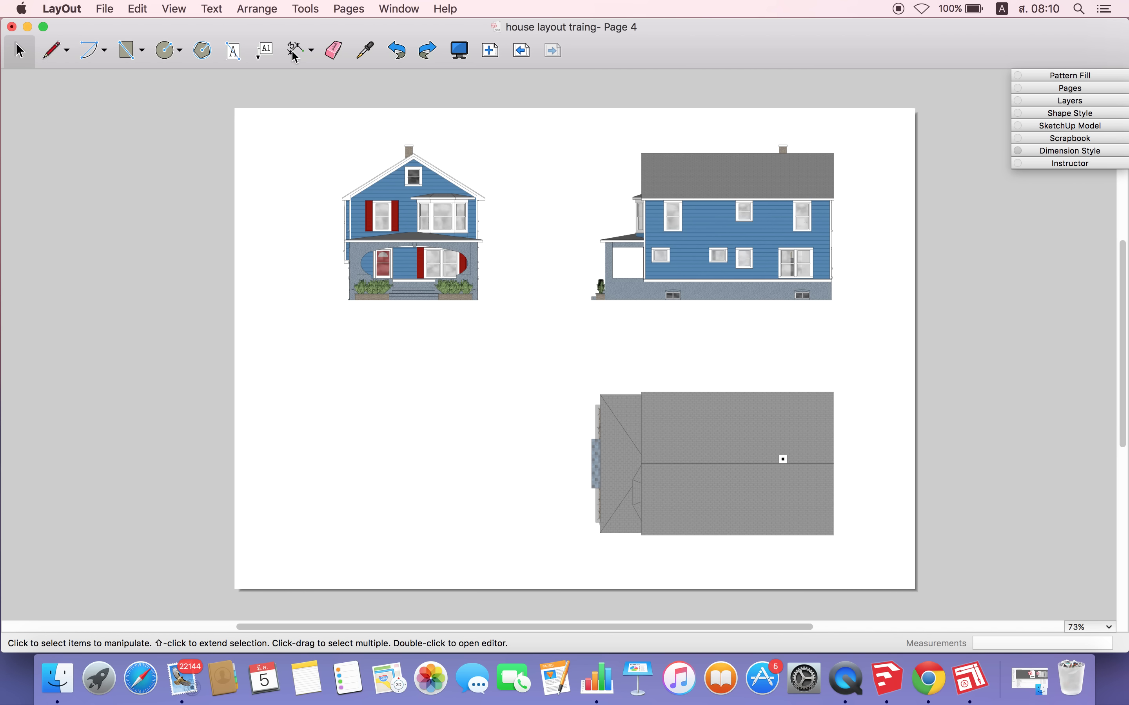
Step: Add an 11.89 m linear dimension across the side elevation's roof, placed just above it
{"action": "left_click", "coordinate": [265, 51]}
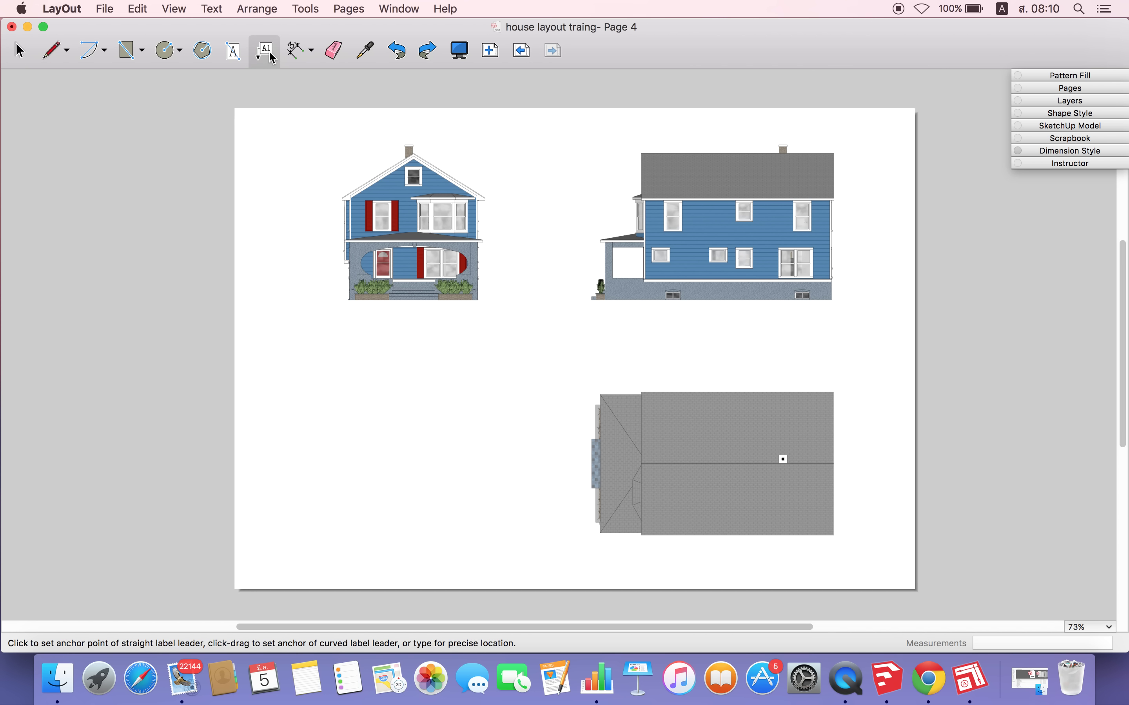
{"action": "left_click", "coordinate": [292, 56]}
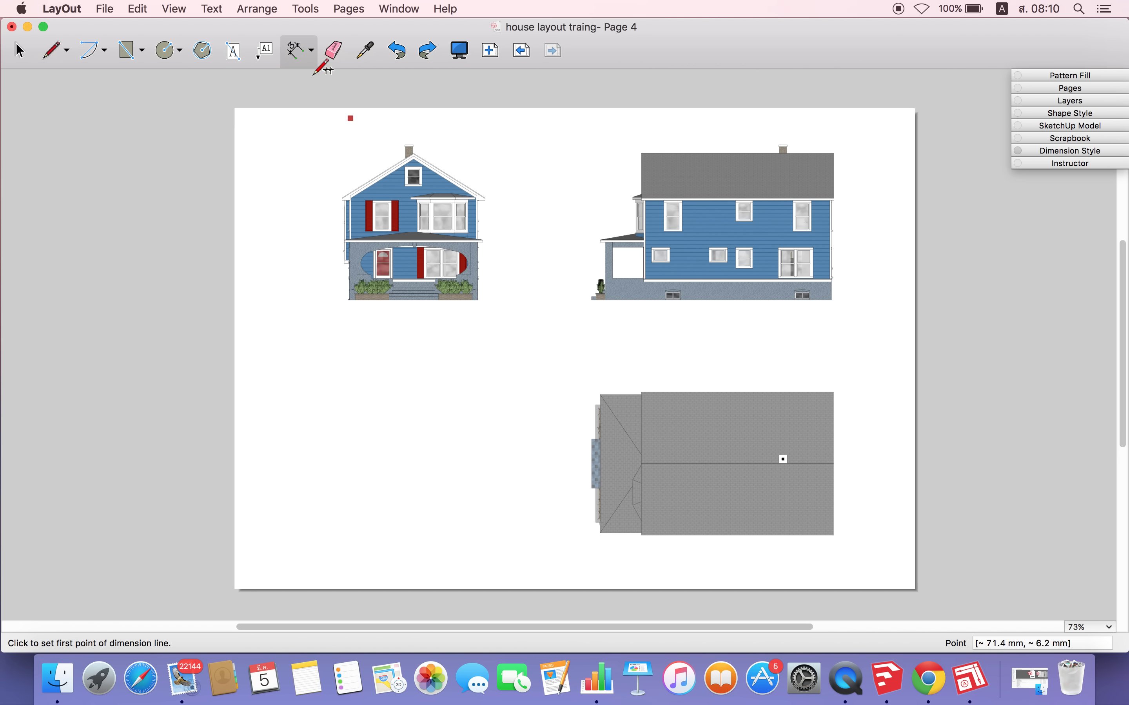
{"action": "left_click", "coordinate": [292, 54]}
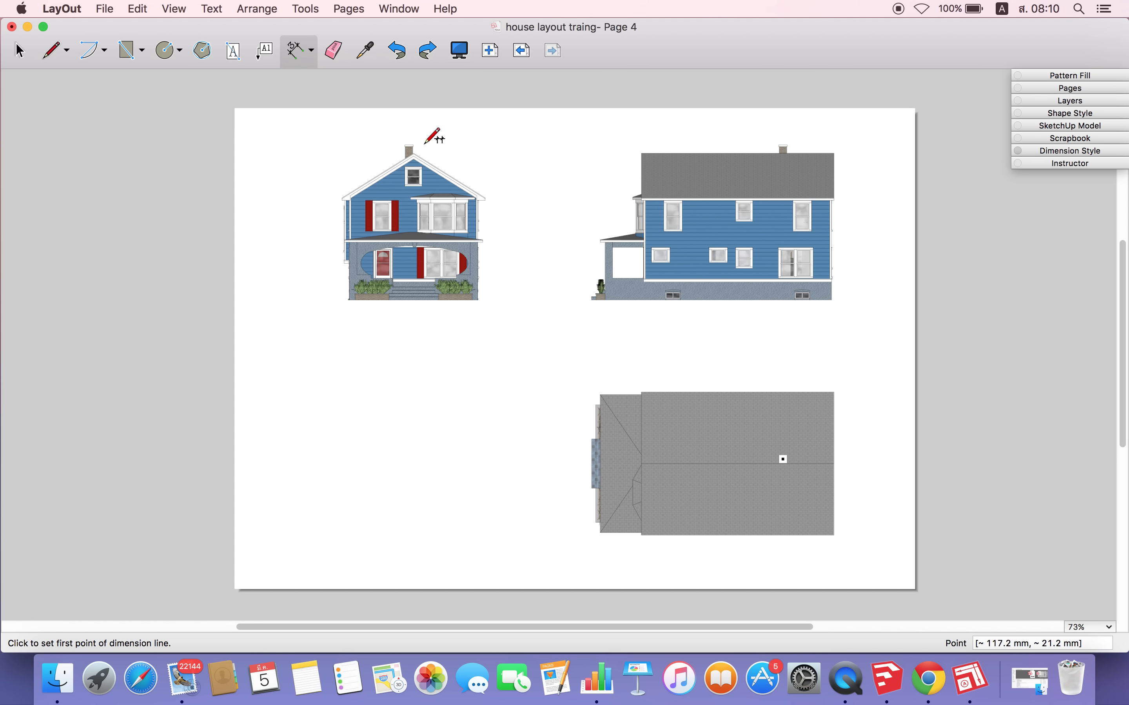
{"action": "scroll", "coordinate": [434, 138], "scroll_direction": "up", "scroll_amount": 2}
{"action": "scroll", "coordinate": [433, 139], "scroll_direction": "up", "scroll_amount": 2}
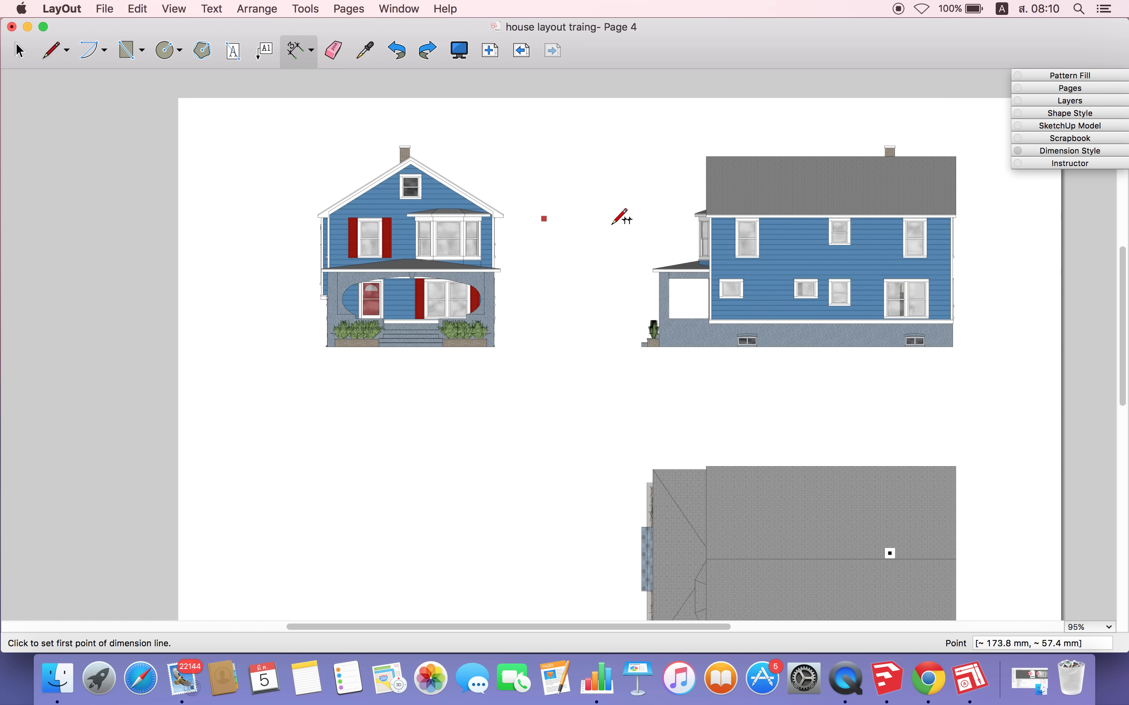
{"action": "left_click", "coordinate": [955, 157]}
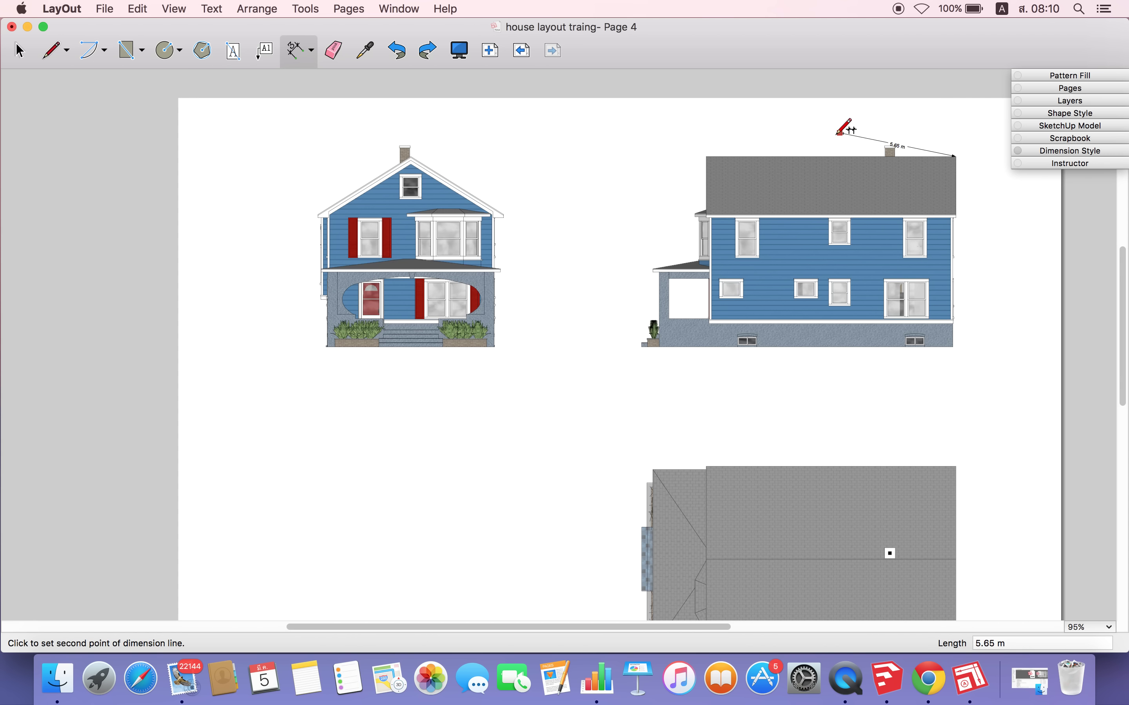
{"action": "left_click", "coordinate": [707, 156]}
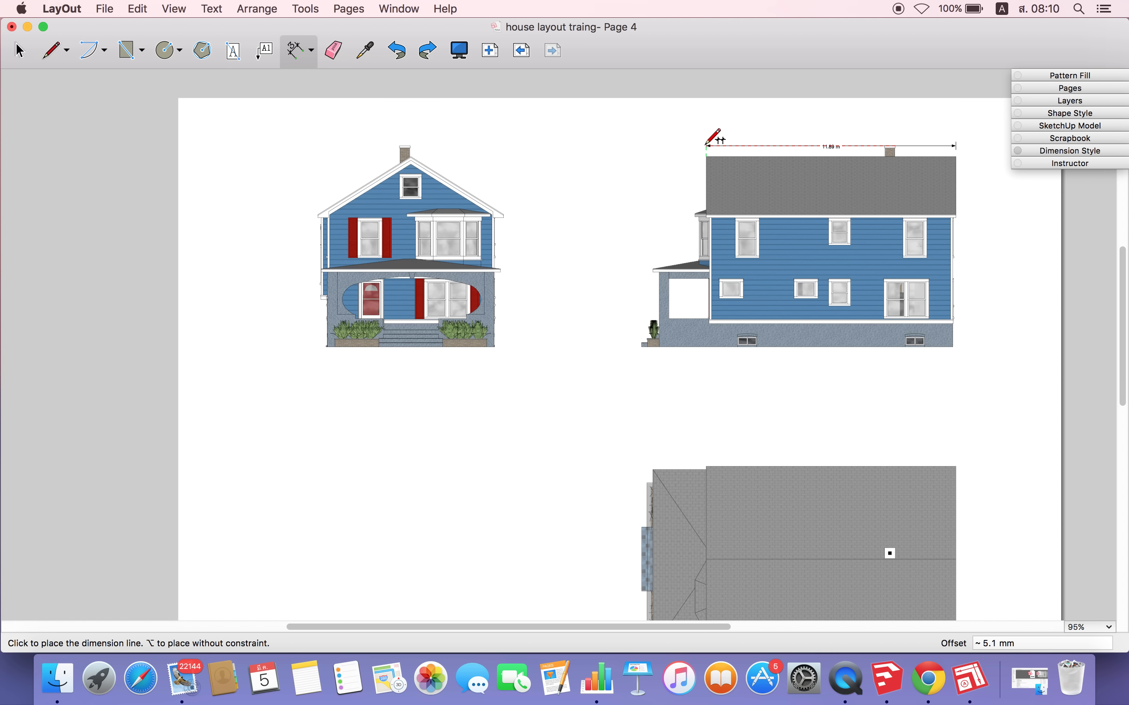
{"action": "left_click", "coordinate": [707, 133]}
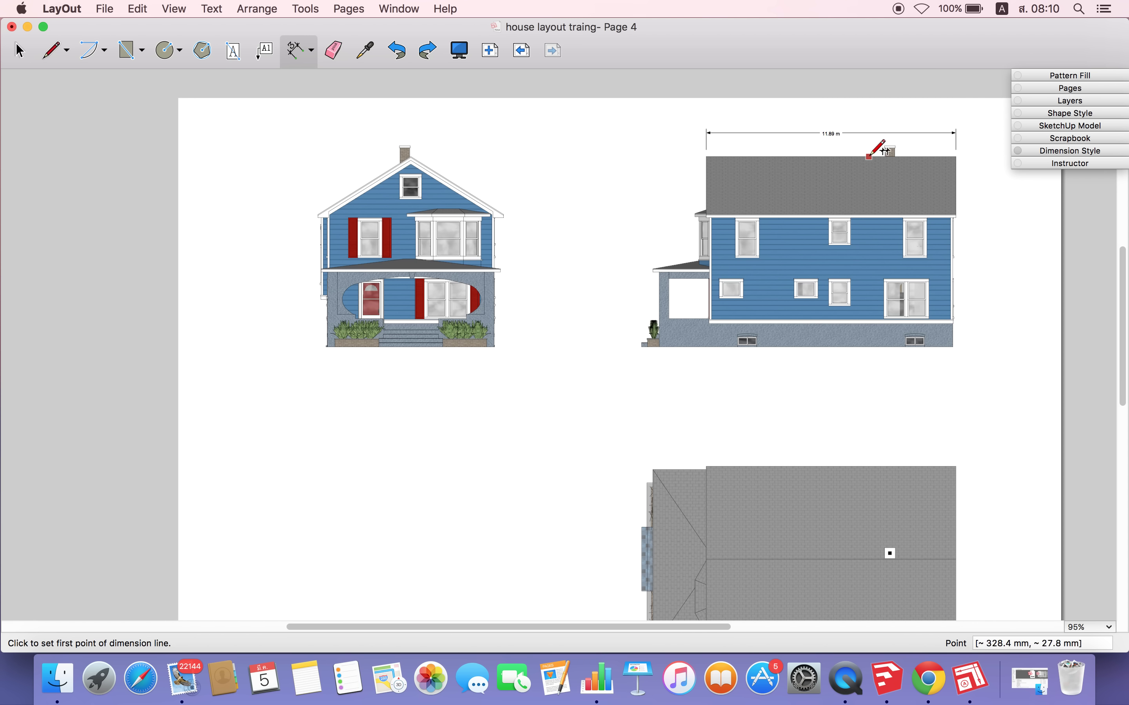
{"action": "scroll", "coordinate": [860, 135], "scroll_direction": "up", "scroll_amount": 3}
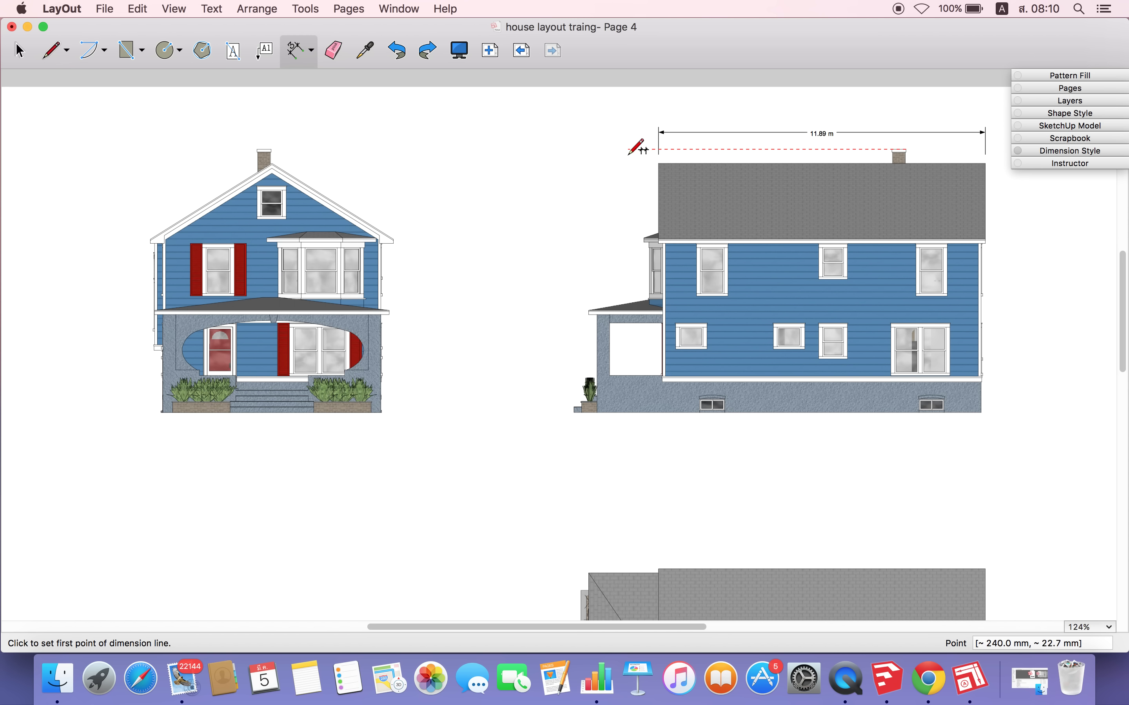
{"action": "scroll", "coordinate": [595, 152], "scroll_direction": "down", "scroll_amount": 1}
{"action": "scroll", "coordinate": [595, 152], "scroll_direction": "down", "scroll_amount": 1}
{"action": "scroll", "coordinate": [590, 179], "scroll_direction": "down", "scroll_amount": 1}
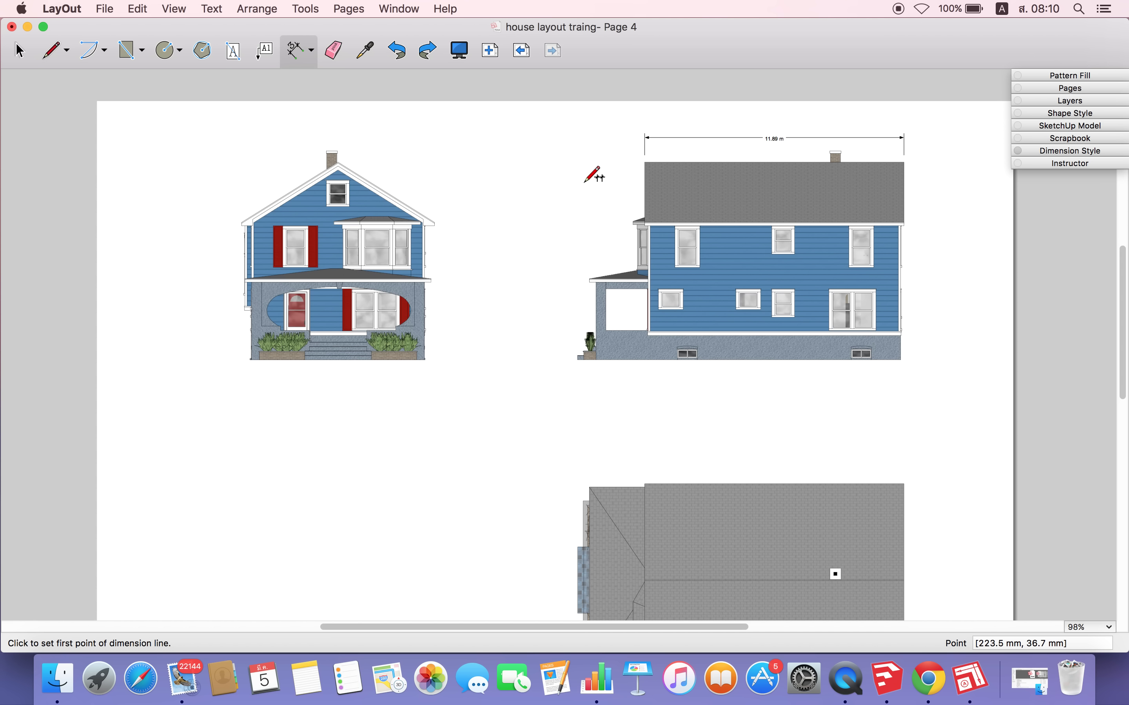
{"action": "scroll", "coordinate": [594, 179], "scroll_direction": "down", "scroll_amount": 1}
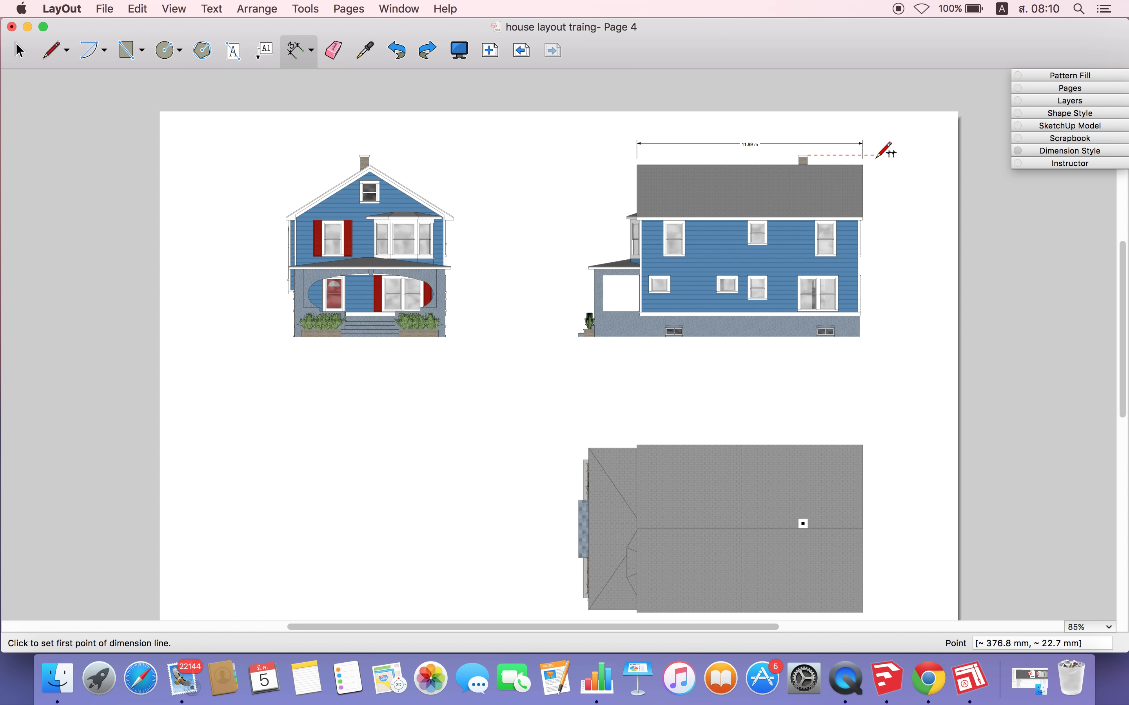
Step: Dimension the side elevation's height as 9.07 m, placed to its right
{"action": "left_click", "coordinate": [862, 166]}
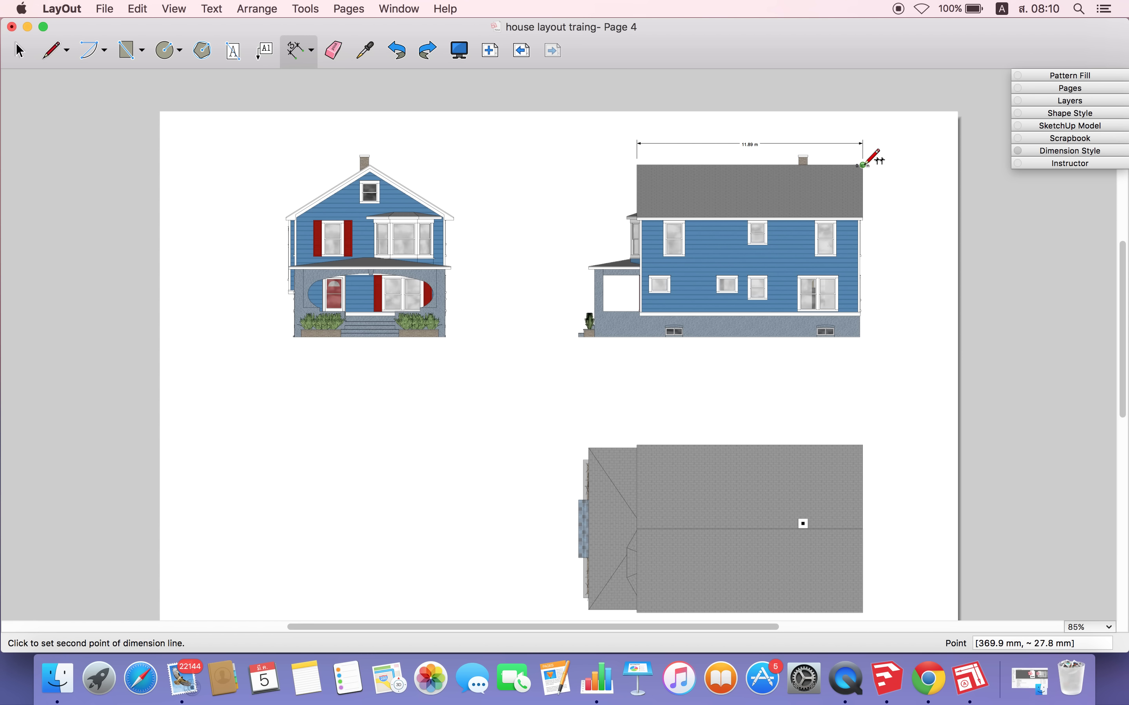
{"action": "left_click", "coordinate": [861, 336]}
{"action": "left_click", "coordinate": [891, 332]}
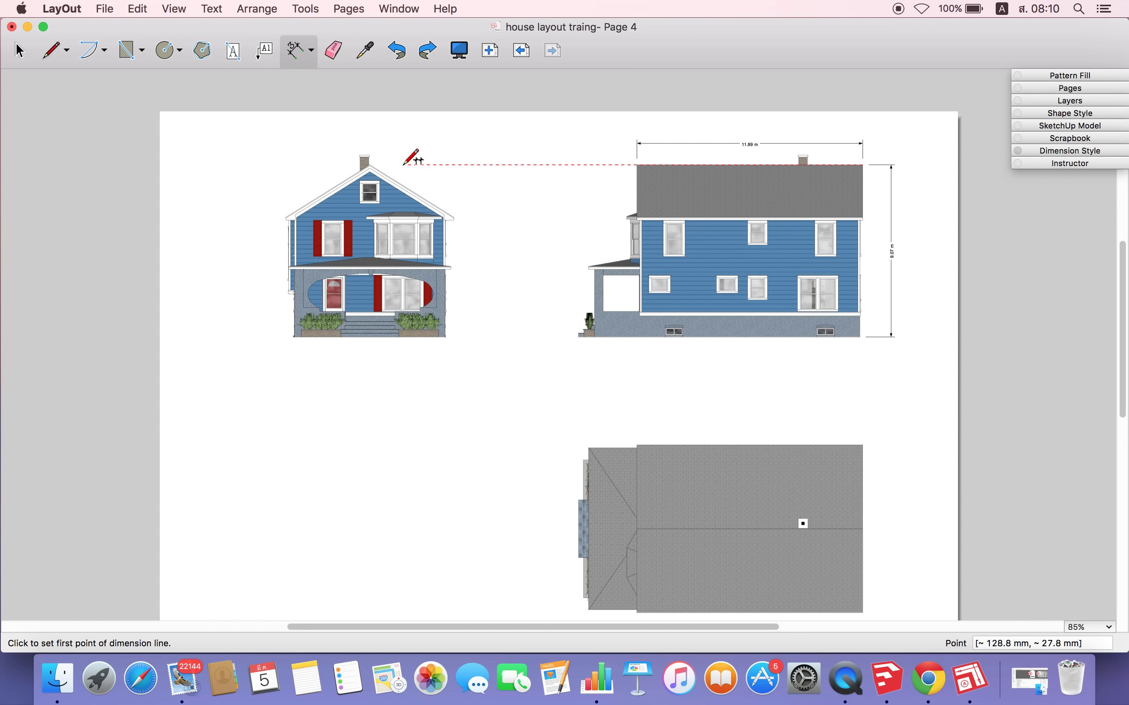
{"action": "scroll", "coordinate": [441, 321], "scroll_direction": "up", "scroll_amount": 2}
{"action": "scroll", "coordinate": [445, 321], "scroll_direction": "up", "scroll_amount": 2}
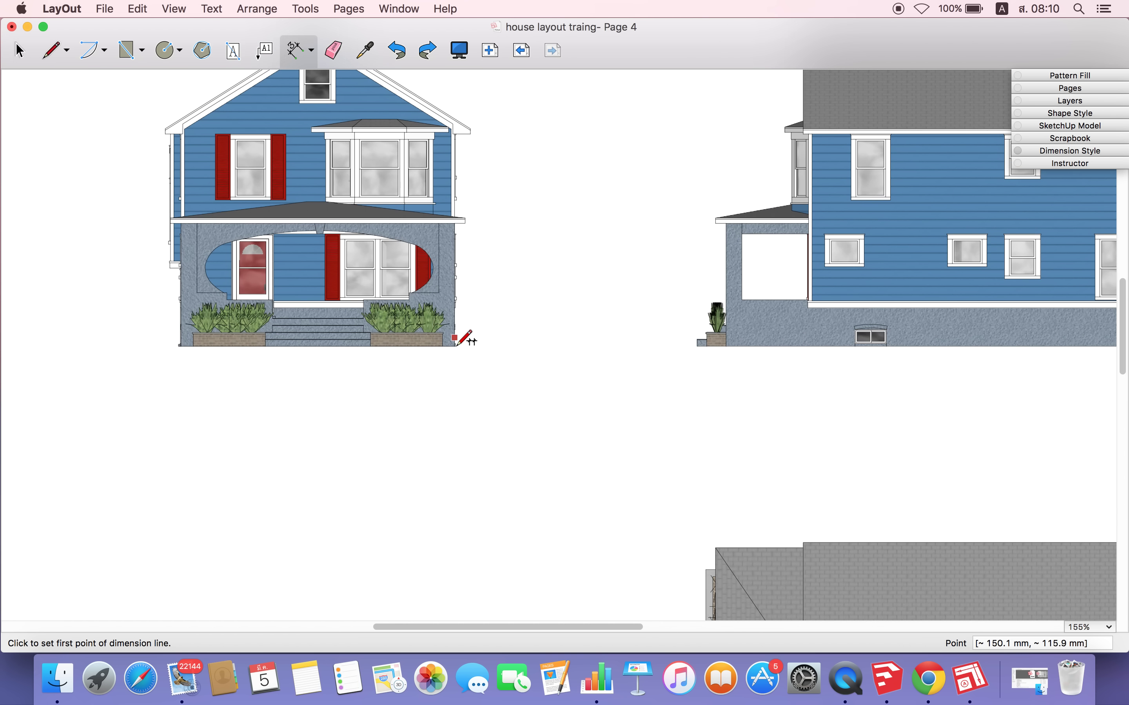
{"action": "scroll", "coordinate": [454, 331], "scroll_direction": "up", "scroll_amount": 2}
{"action": "scroll", "coordinate": [459, 336], "scroll_direction": "up", "scroll_amount": 2}
{"action": "scroll", "coordinate": [462, 343], "scroll_direction": "up", "scroll_amount": 2}
Step: Dimension the front elevation's height as 6.15 m, placed beside it
{"action": "left_click", "coordinate": [452, 348]}
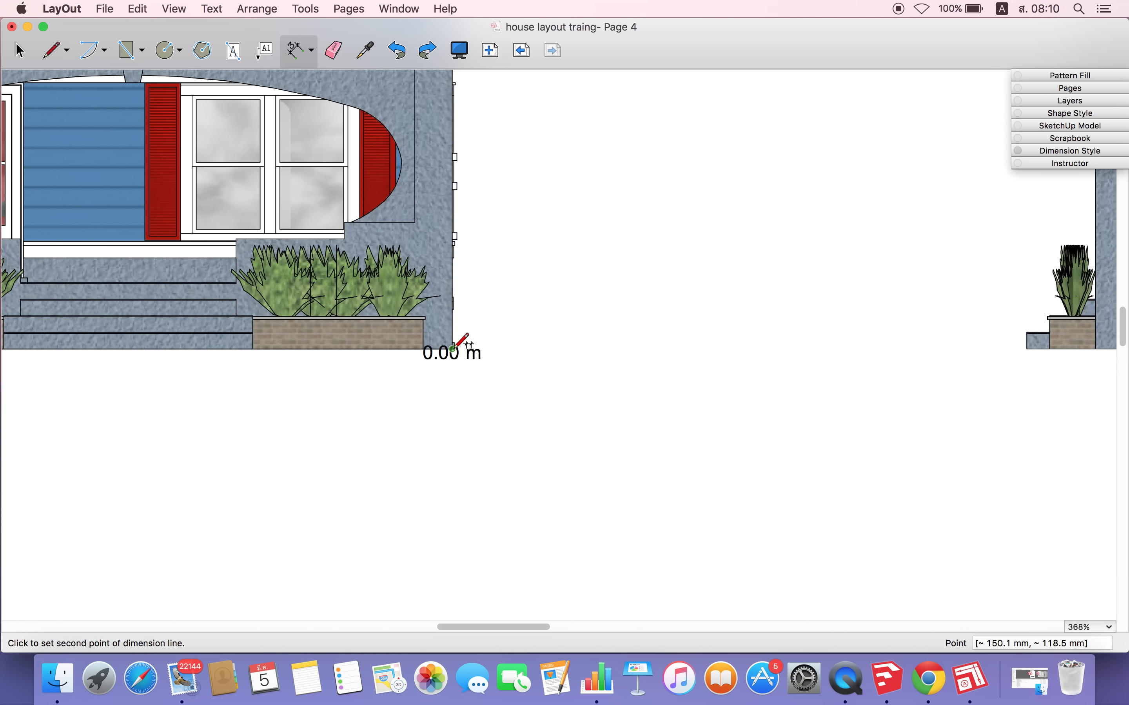
{"action": "scroll", "coordinate": [452, 348], "scroll_direction": "down", "scroll_amount": 5}
{"action": "scroll", "coordinate": [459, 345], "scroll_direction": "down", "scroll_amount": 2}
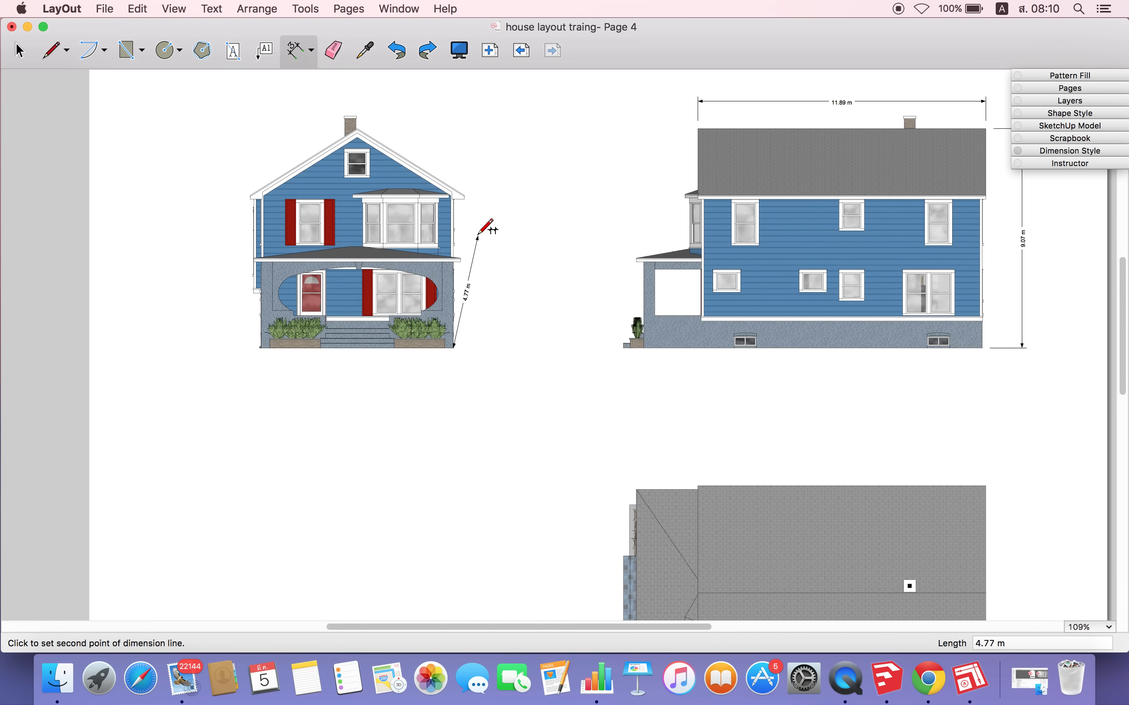
{"action": "left_click", "coordinate": [465, 198]}
{"action": "left_click", "coordinate": [487, 198]}
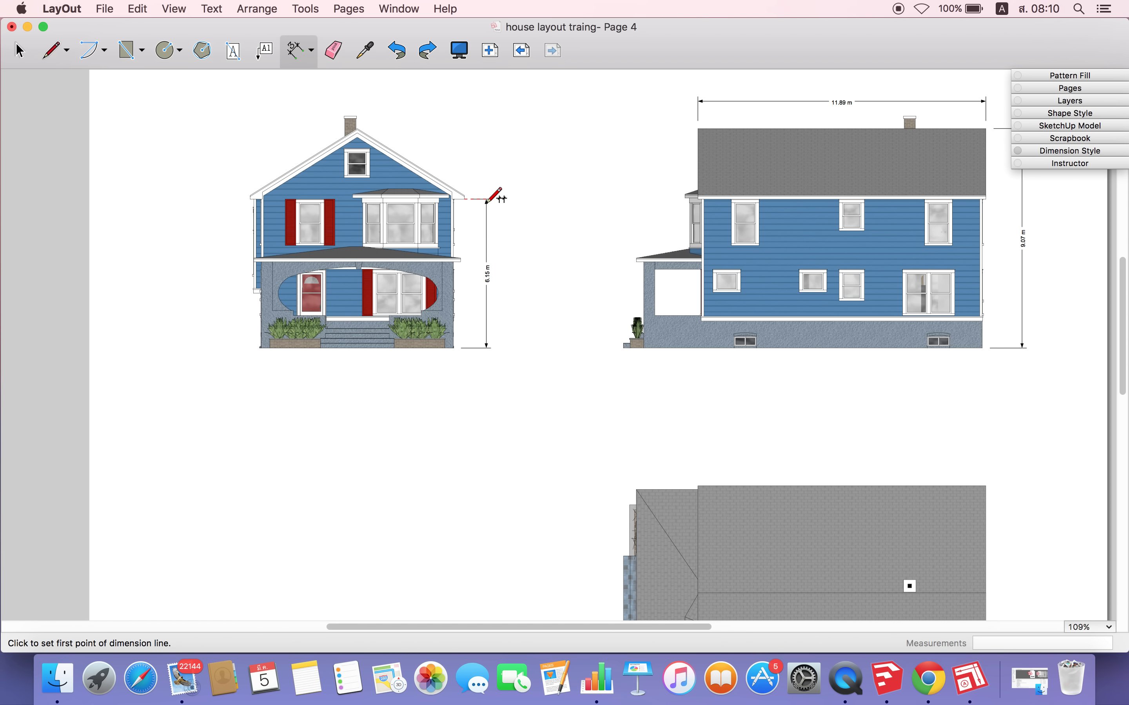
{"action": "scroll", "coordinate": [409, 214], "scroll_direction": "down", "scroll_amount": 1}
{"action": "scroll", "coordinate": [409, 213], "scroll_direction": "down", "scroll_amount": 1}
{"action": "left_click", "coordinate": [312, 50]}
{"action": "left_click", "coordinate": [326, 87]}
{"action": "scroll", "coordinate": [662, 521], "scroll_direction": "up", "scroll_amount": 17}
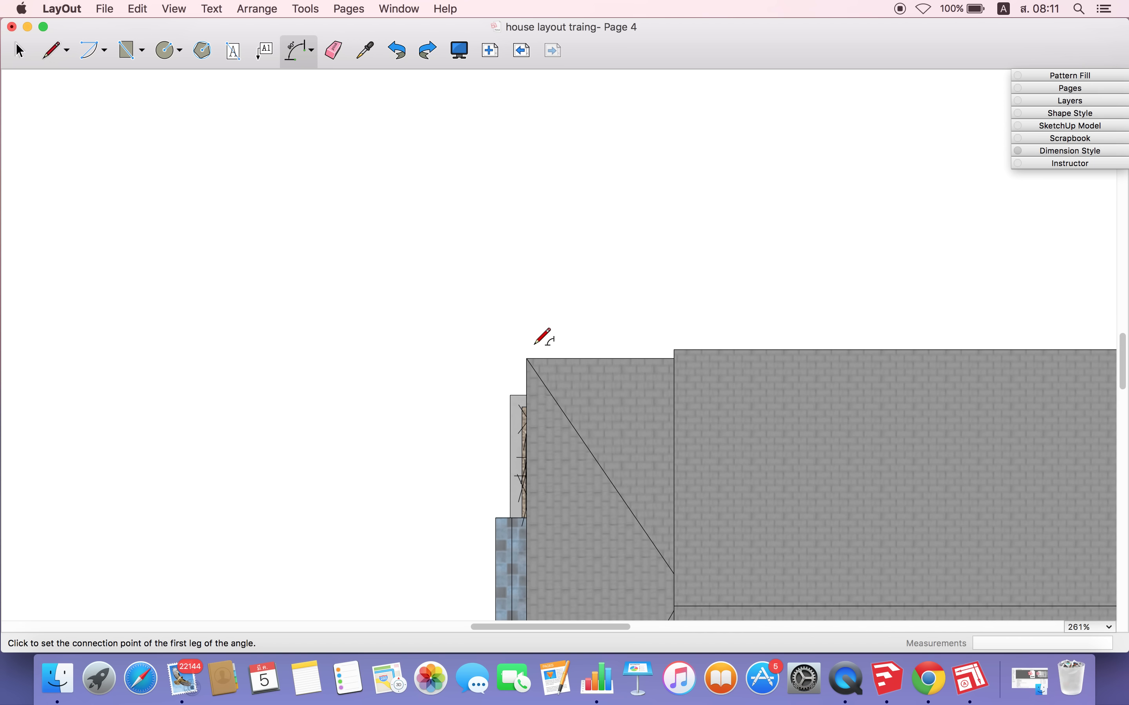
Step: Add a 56° angle between the roof plan's top edge and diagonal hip line
{"action": "left_click", "coordinate": [527, 358]}
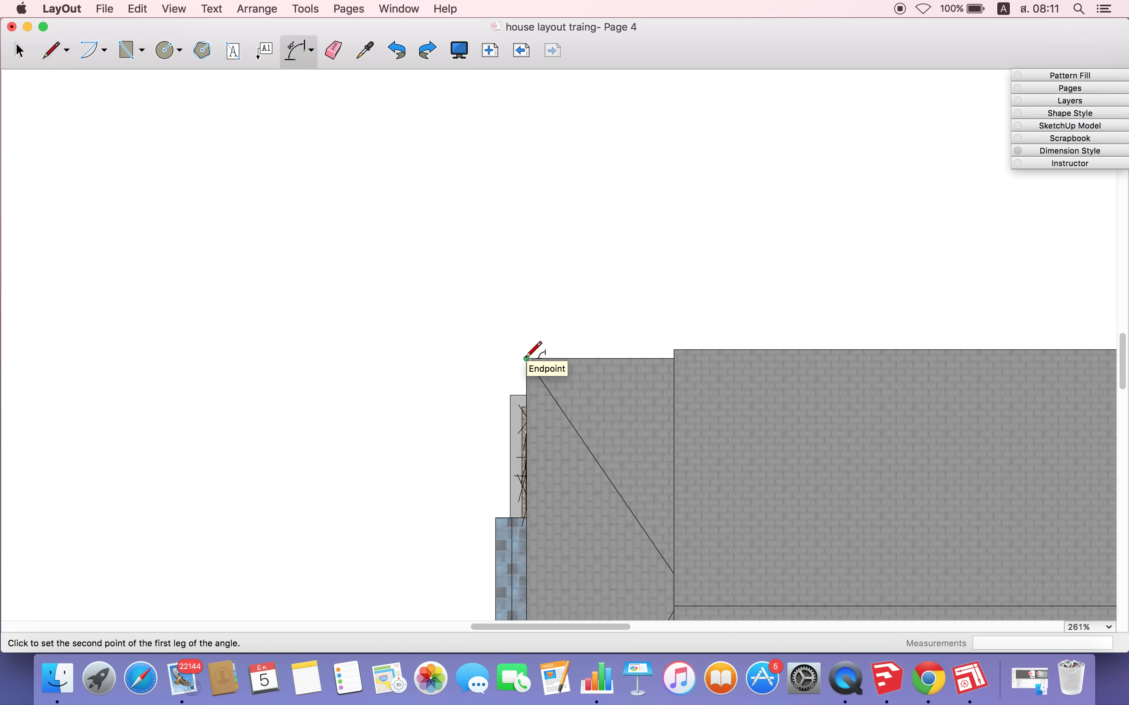
{"action": "left_click", "coordinate": [634, 358]}
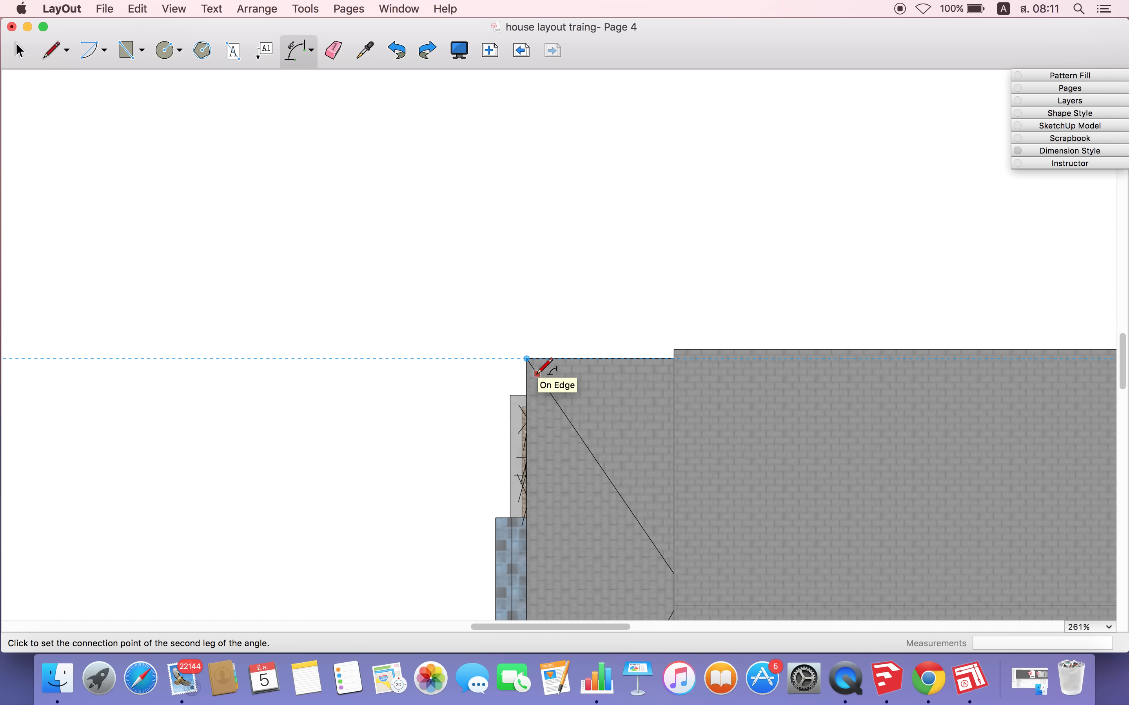
{"action": "left_click", "coordinate": [537, 374]}
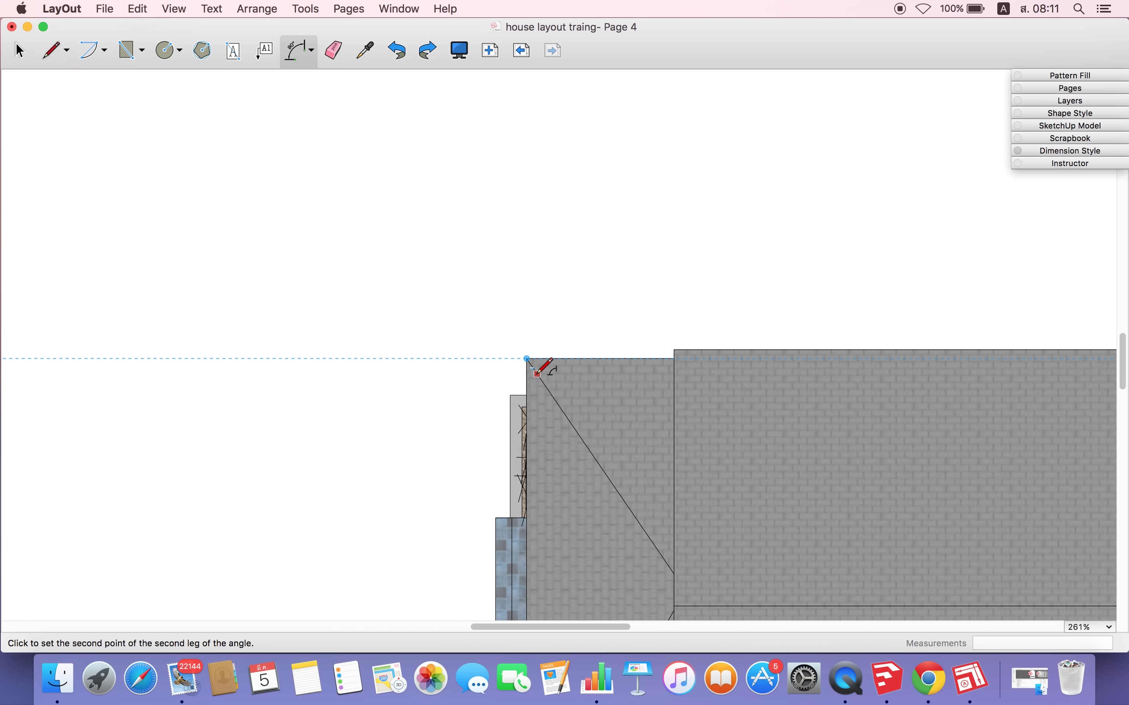
{"action": "left_click", "coordinate": [574, 427]}
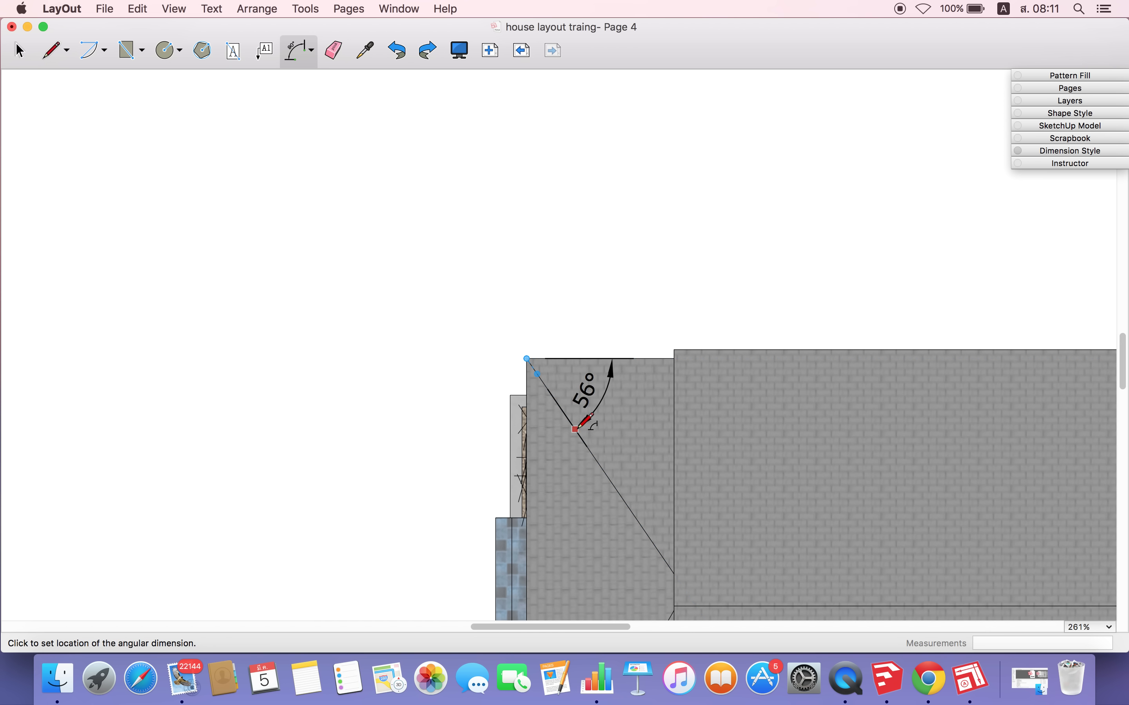
{"action": "left_click", "coordinate": [612, 455]}
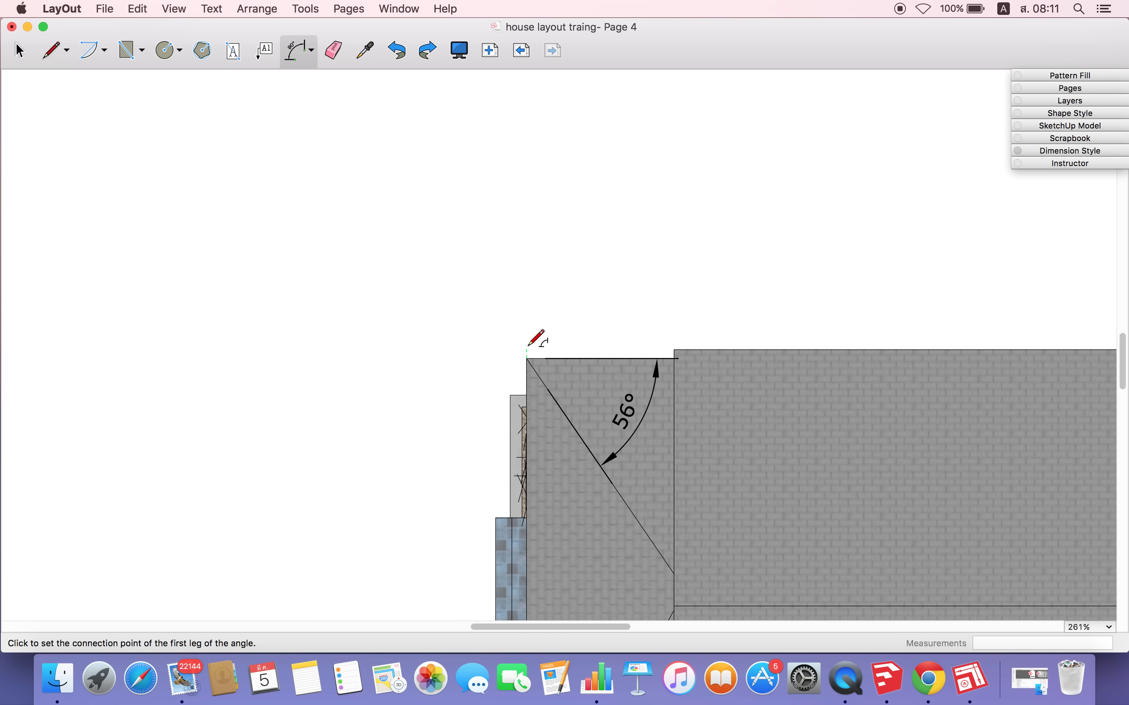
Step: Add a 304° reflex angle dimension at the same roof corner
{"action": "left_click", "coordinate": [527, 358]}
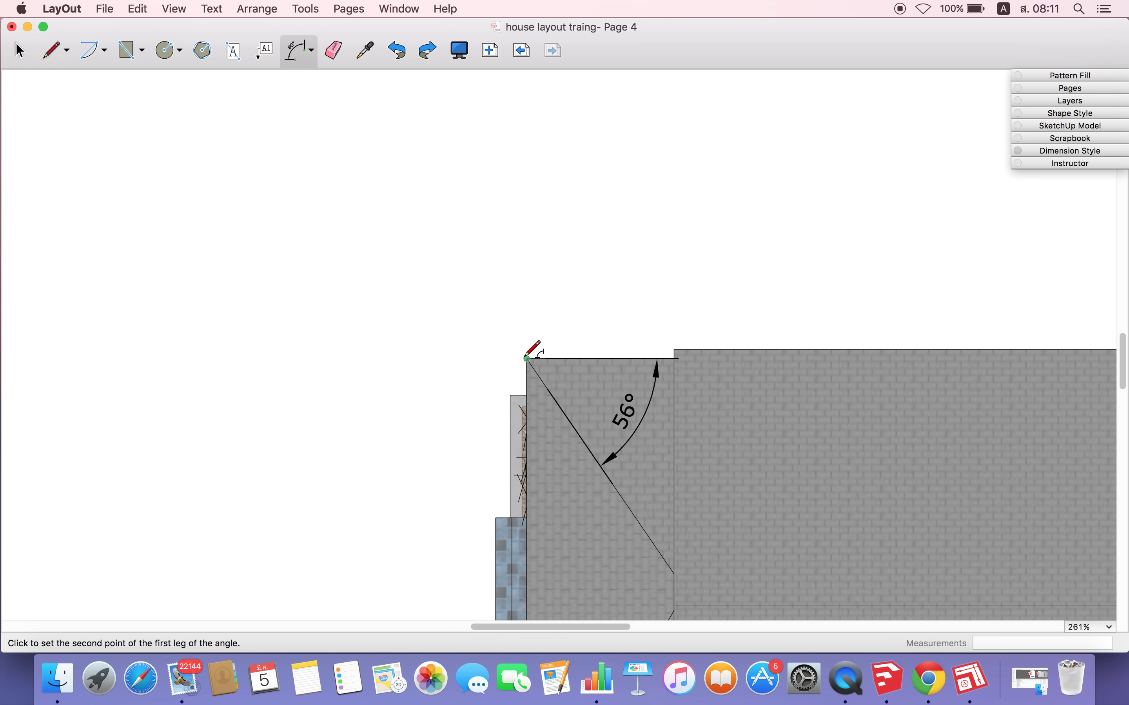
{"action": "left_click", "coordinate": [611, 358]}
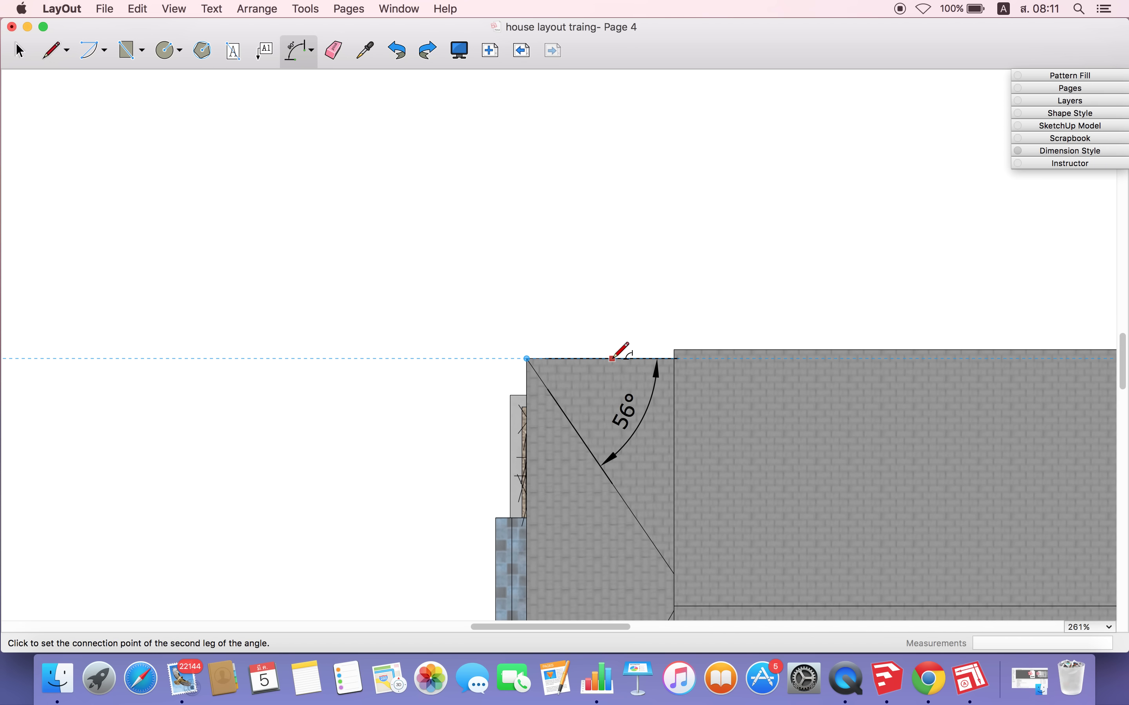
{"action": "left_click", "coordinate": [549, 396]}
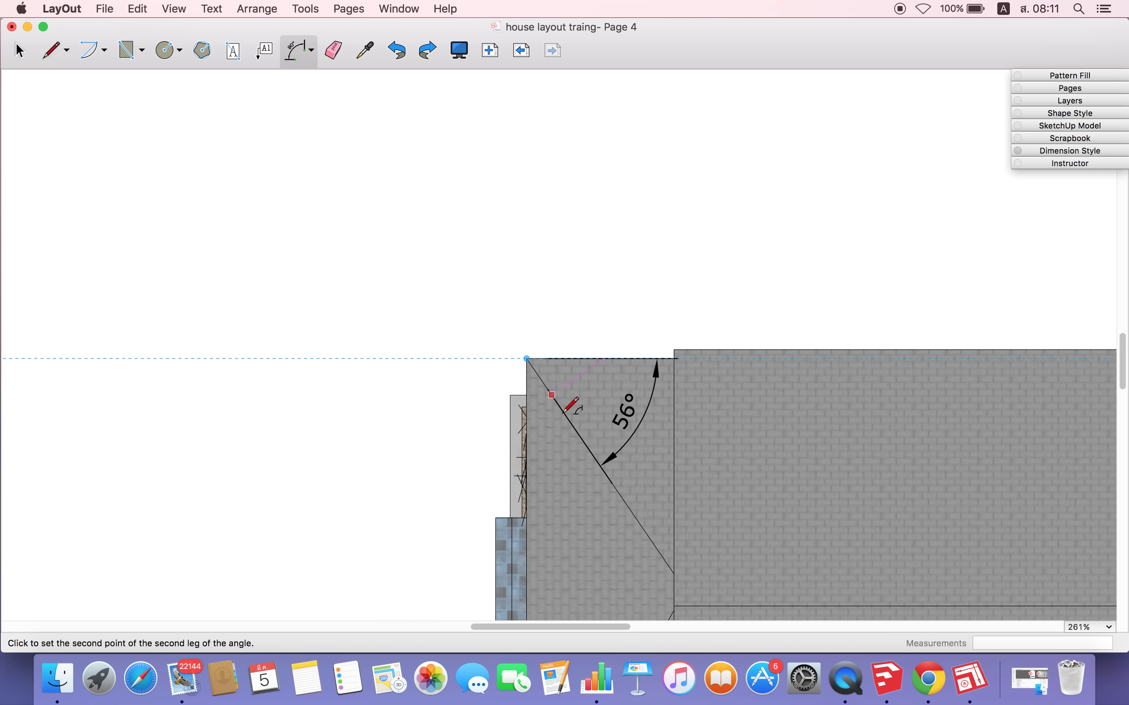
{"action": "left_click", "coordinate": [574, 427]}
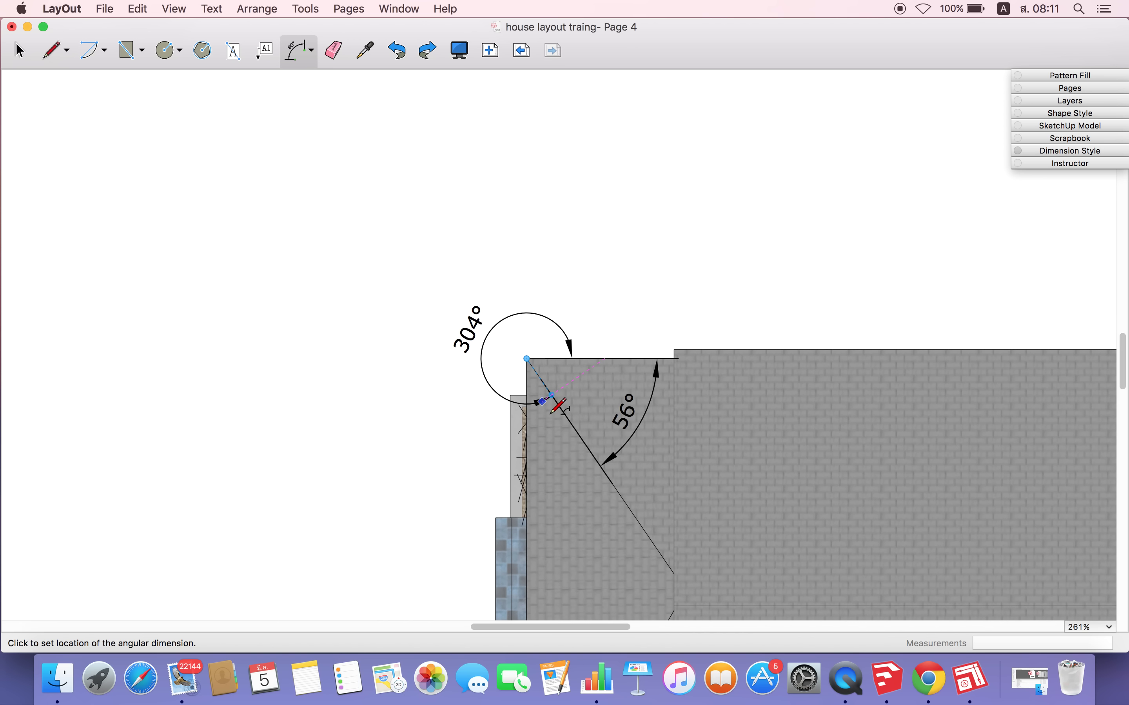
{"action": "left_click", "coordinate": [561, 409]}
Step: Return to selection and pick the front elevation's 6.15 m height dimension
{"action": "scroll", "coordinate": [572, 302], "scroll_direction": "down", "scroll_amount": 2}
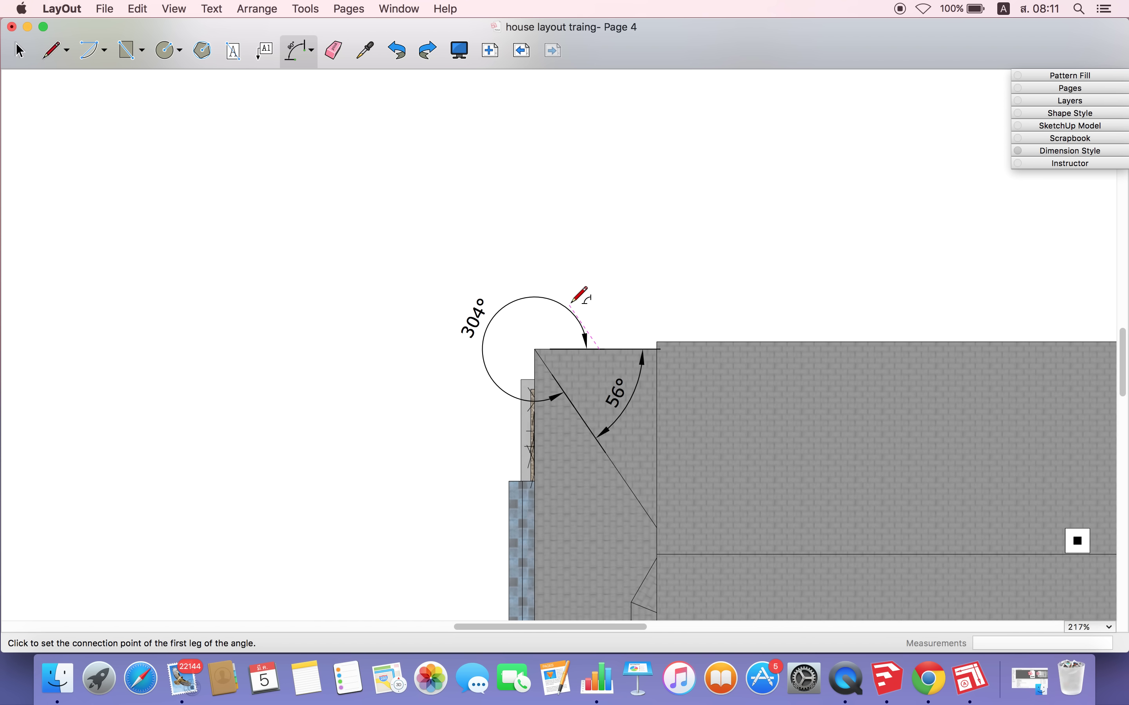
{"action": "scroll", "coordinate": [571, 302], "scroll_direction": "down", "scroll_amount": 3}
{"action": "scroll", "coordinate": [571, 302], "scroll_direction": "down", "scroll_amount": 1}
{"action": "scroll", "coordinate": [572, 302], "scroll_direction": "down", "scroll_amount": 2}
{"action": "scroll", "coordinate": [571, 302], "scroll_direction": "down", "scroll_amount": 3}
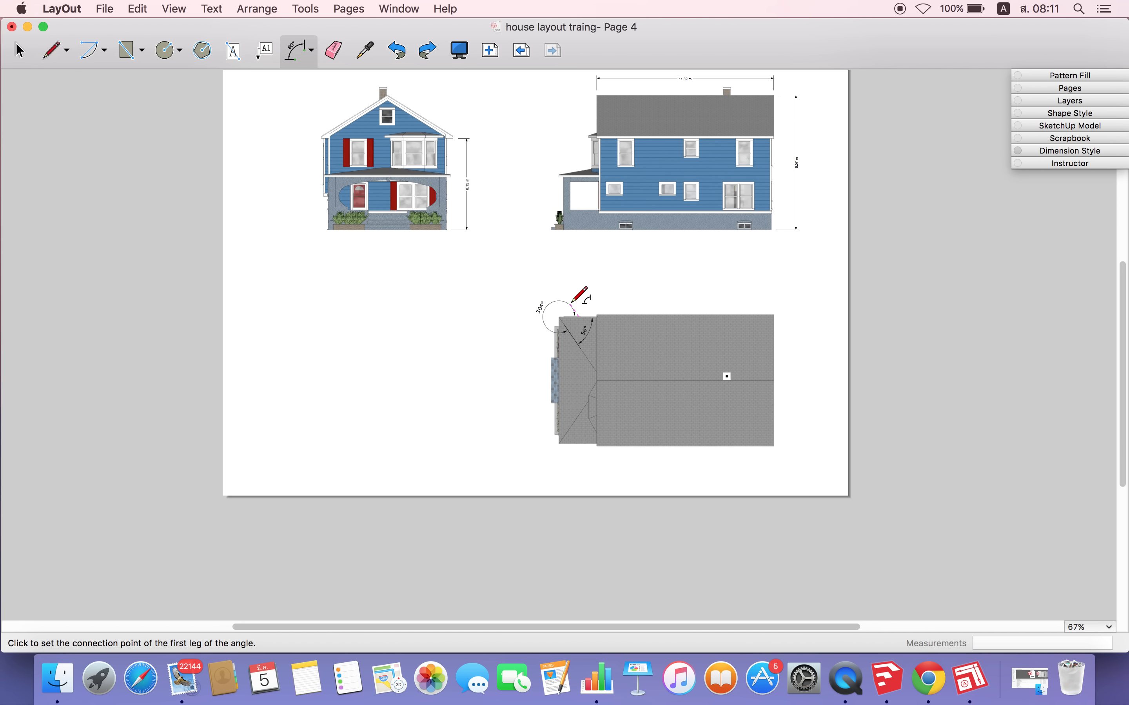
{"action": "key", "text": "space"}
{"action": "scroll", "coordinate": [430, 103], "scroll_direction": "up", "scroll_amount": 3}
{"action": "scroll", "coordinate": [509, 239], "scroll_direction": "up", "scroll_amount": 1}
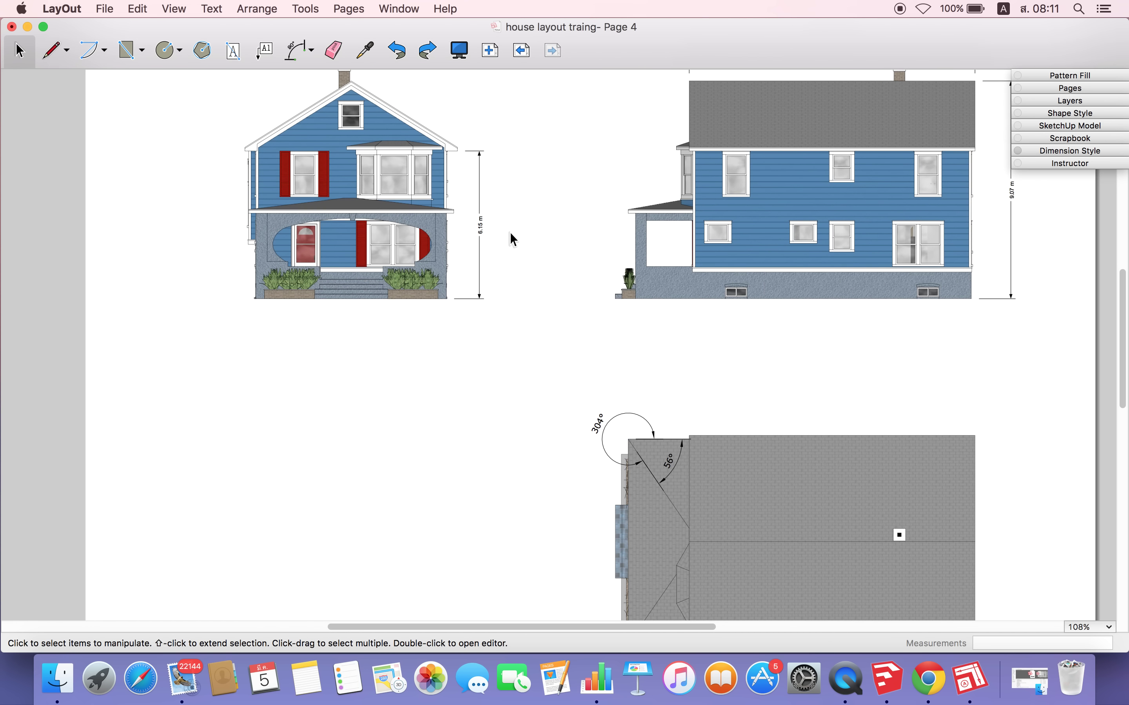
{"action": "scroll", "coordinate": [506, 219], "scroll_direction": "up", "scroll_amount": 1}
{"action": "scroll", "coordinate": [485, 228], "scroll_direction": "up", "scroll_amount": 1}
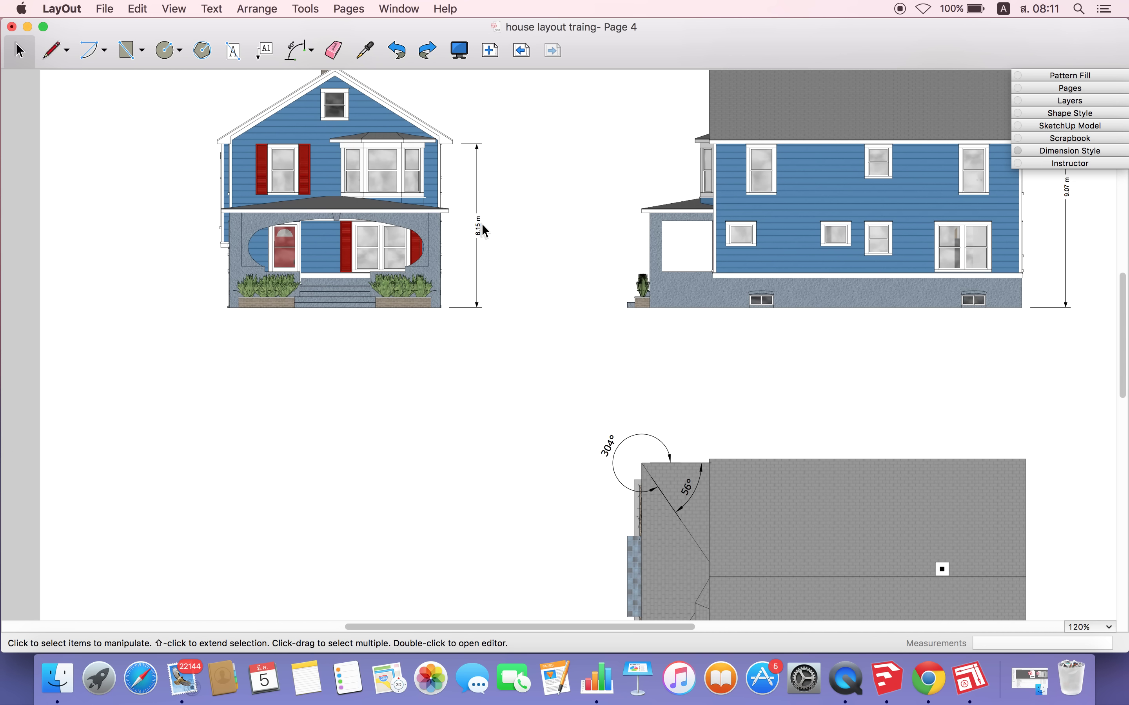
{"action": "left_click", "coordinate": [479, 228]}
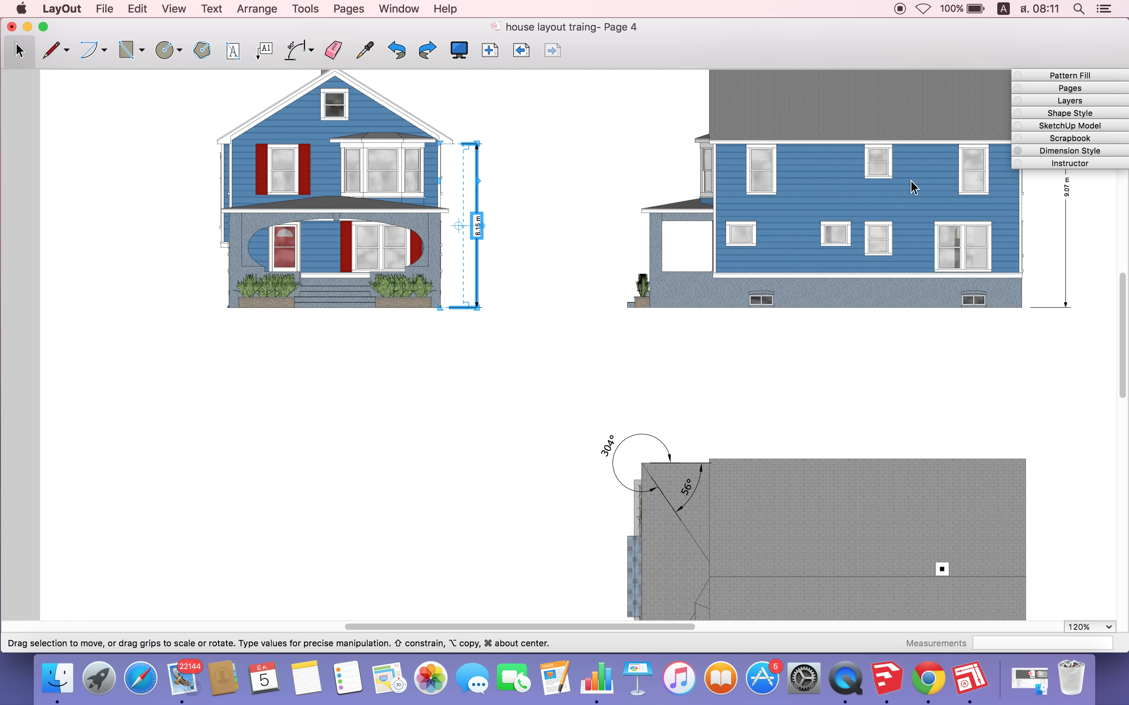
Step: Try the label off and back on the dimension line, and toggle the unit suffix
{"action": "left_click", "coordinate": [1070, 150]}
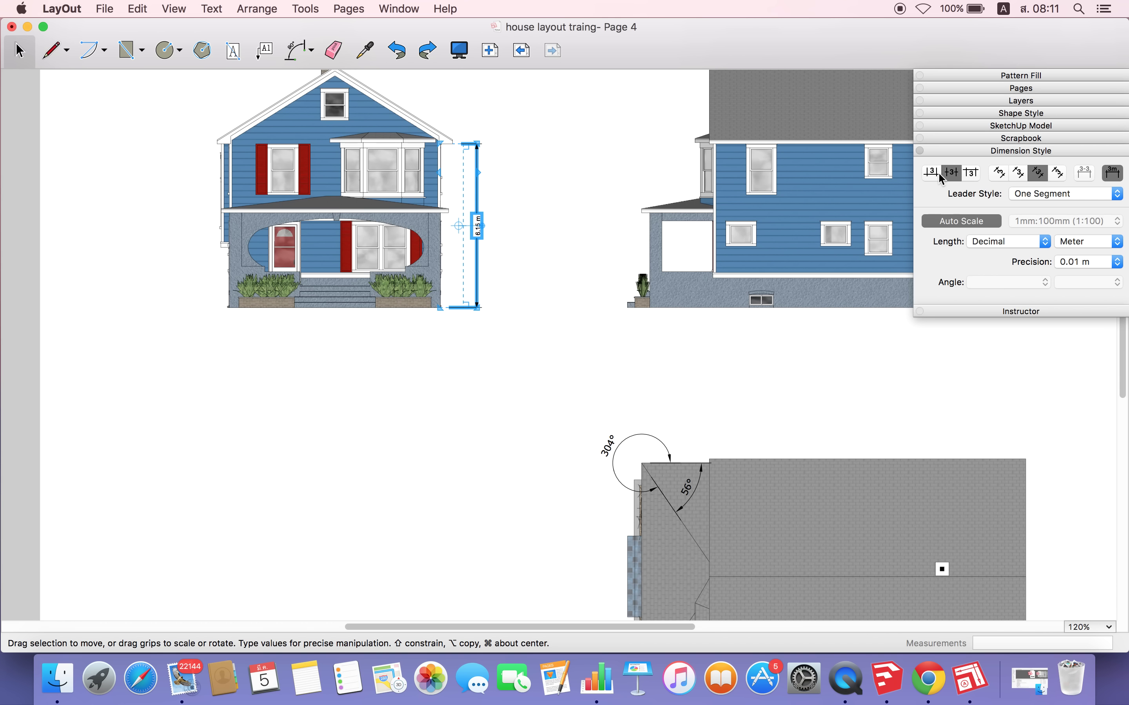
{"action": "left_click", "coordinate": [932, 173]}
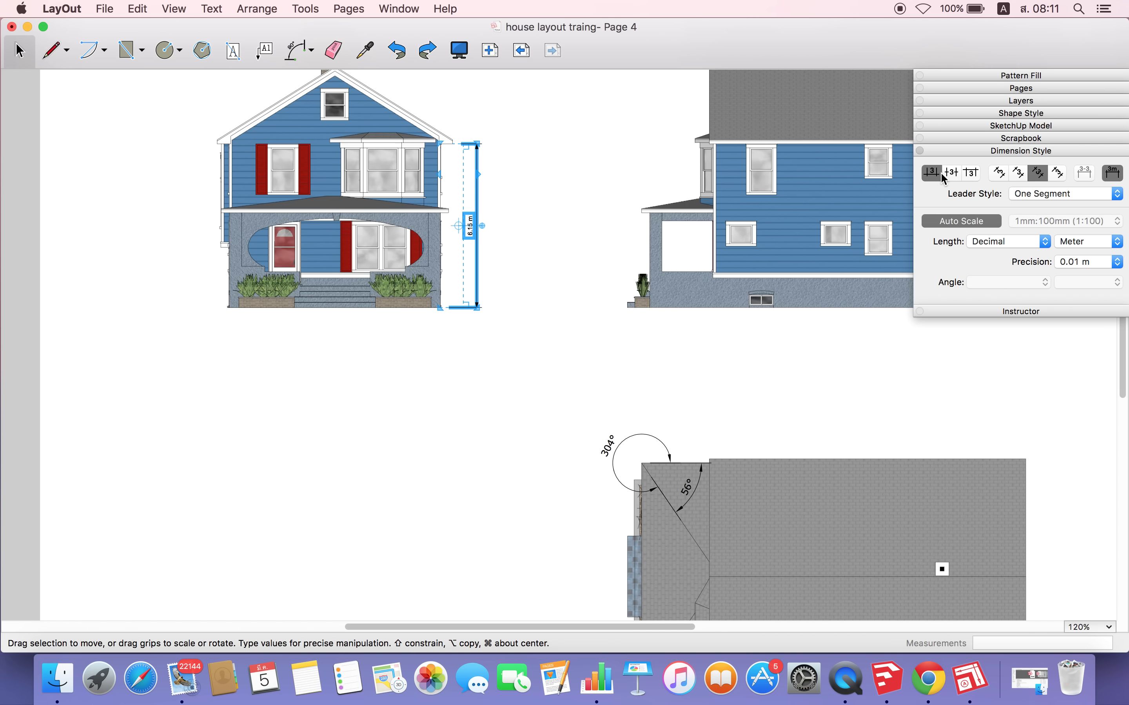
{"action": "left_click", "coordinate": [952, 173]}
{"action": "left_click", "coordinate": [1119, 179]}
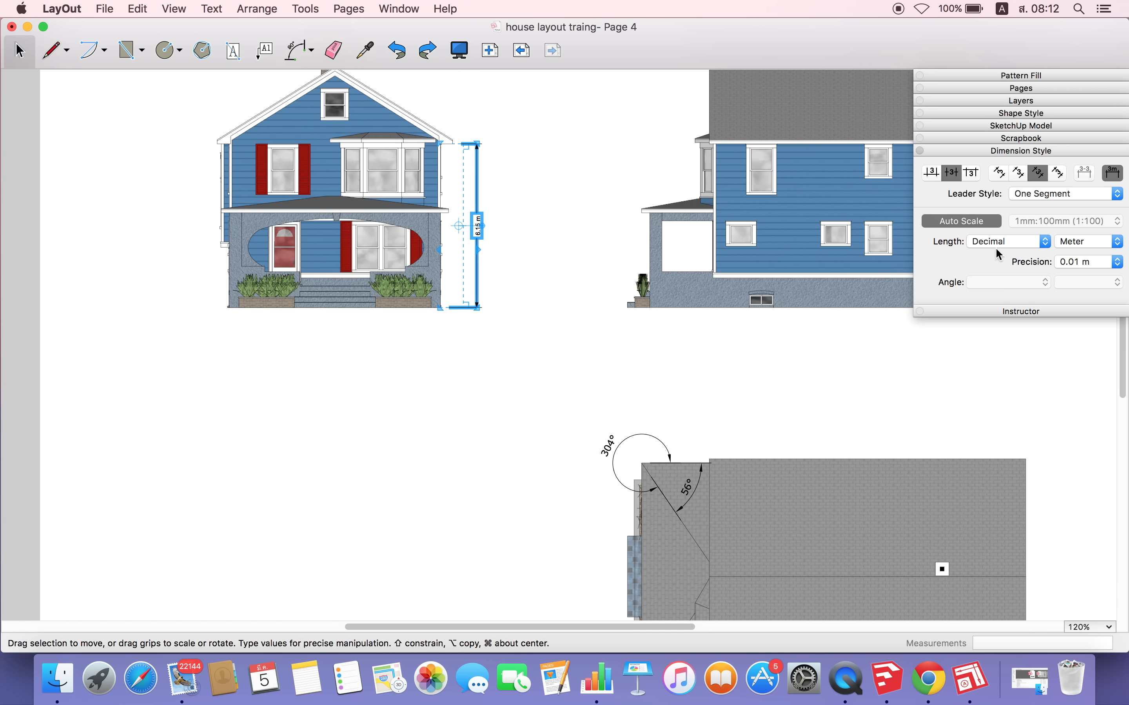
Step: Keep meter units and set 0.1 m precision so the dimension reads 6.2 m
{"action": "left_click", "coordinate": [1091, 243]}
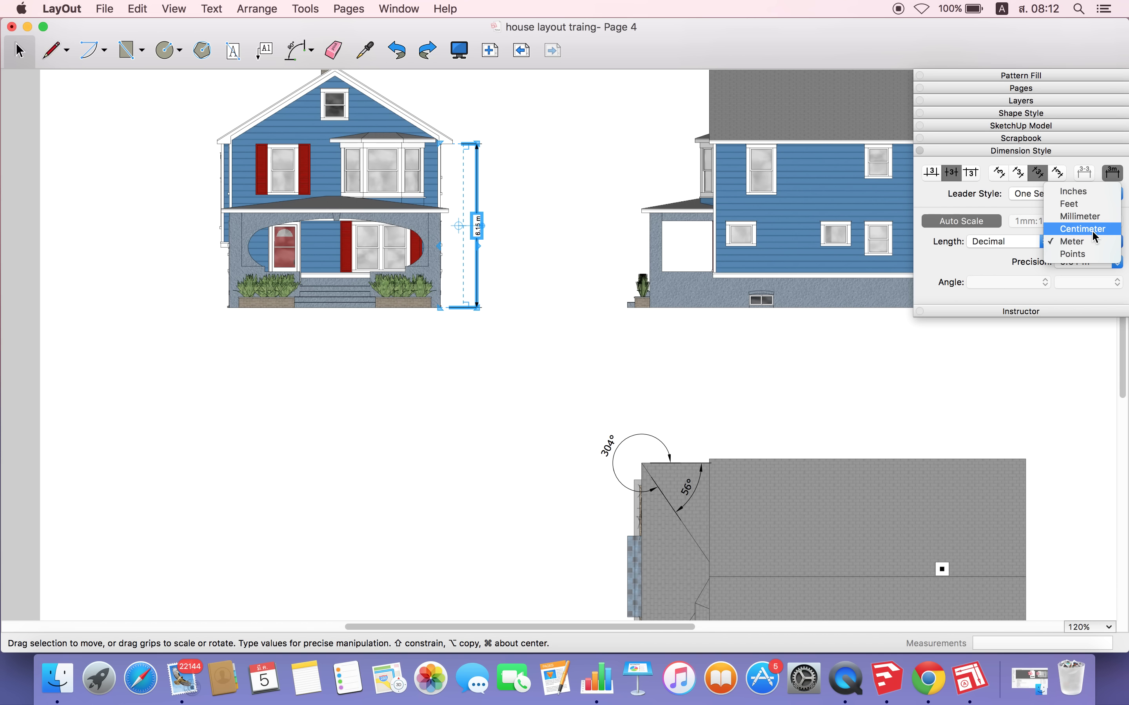
{"action": "left_click", "coordinate": [1092, 230]}
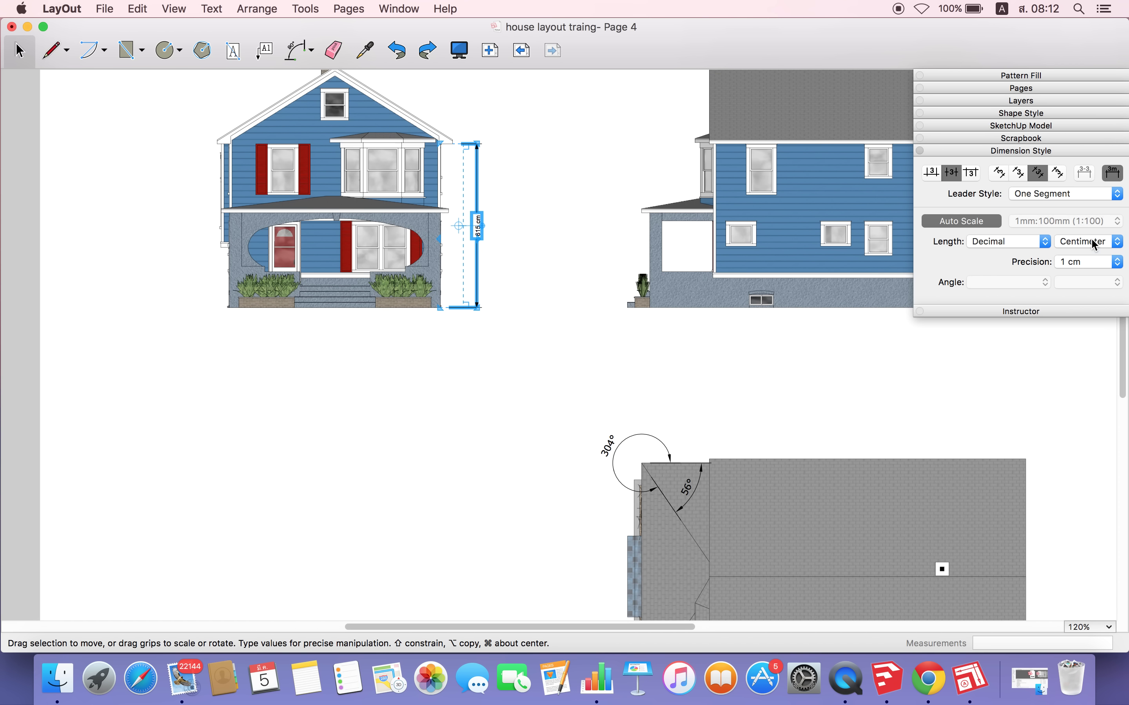
{"action": "left_click", "coordinate": [1091, 239]}
{"action": "left_click", "coordinate": [1089, 257]}
{"action": "left_click", "coordinate": [1081, 260]}
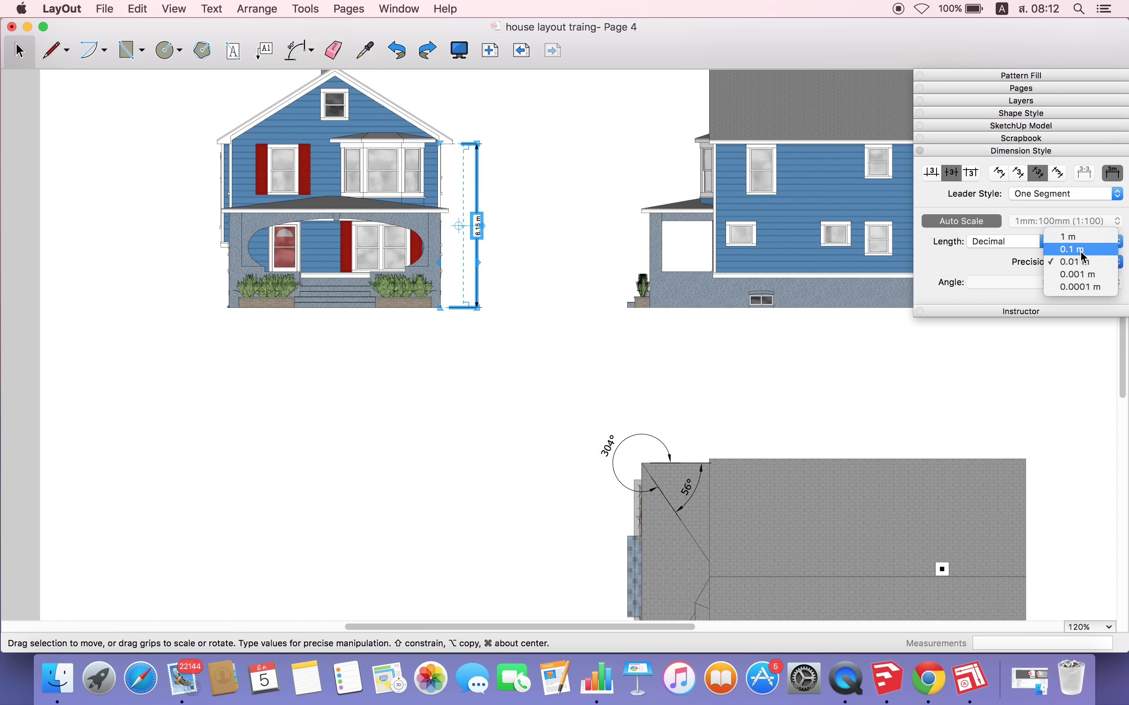
{"action": "left_click", "coordinate": [1079, 251]}
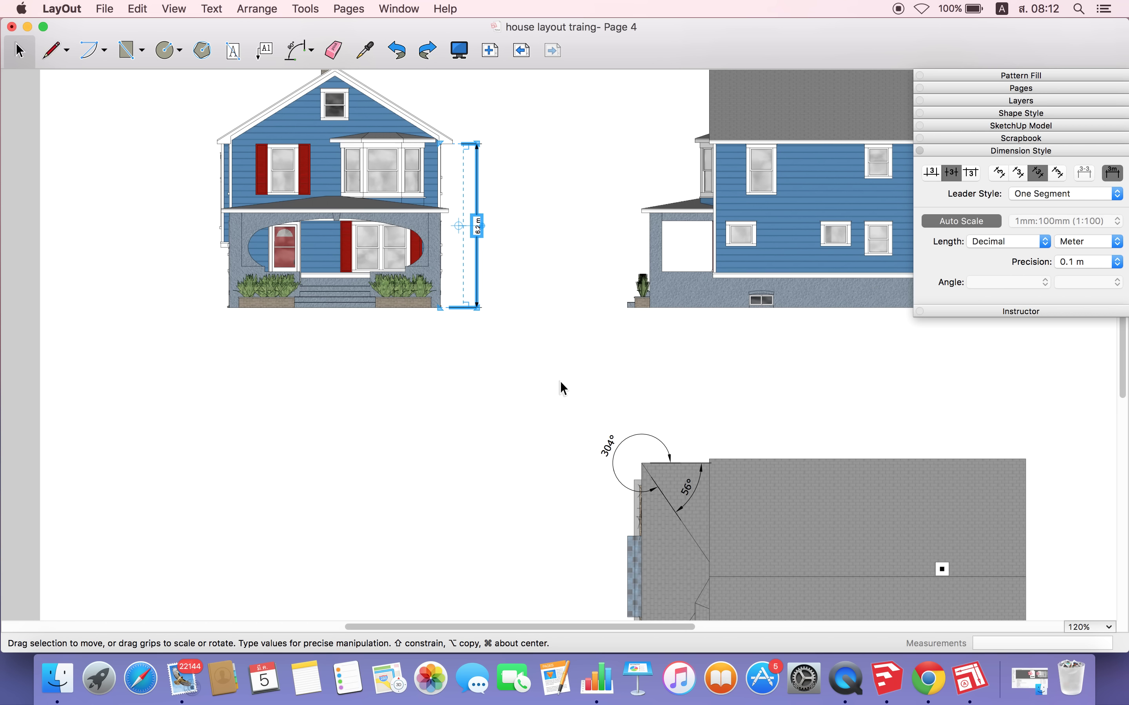
{"action": "left_click", "coordinate": [609, 449]}
{"action": "left_click", "coordinate": [1099, 284]}
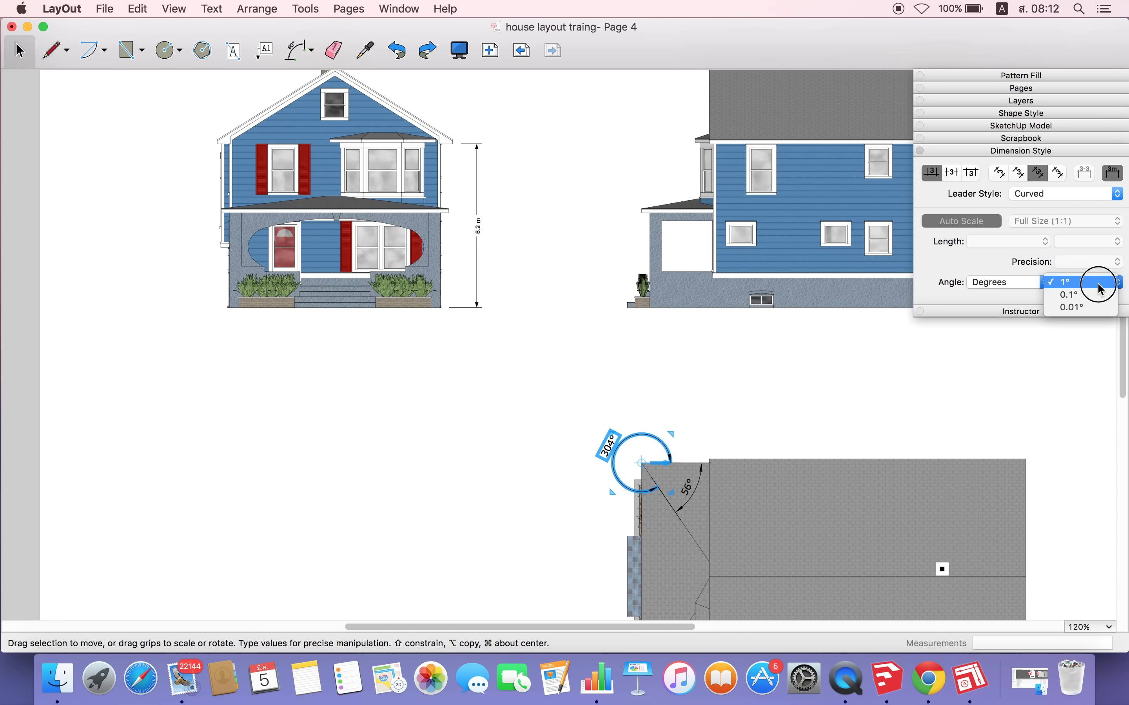
{"action": "left_click", "coordinate": [1099, 282]}
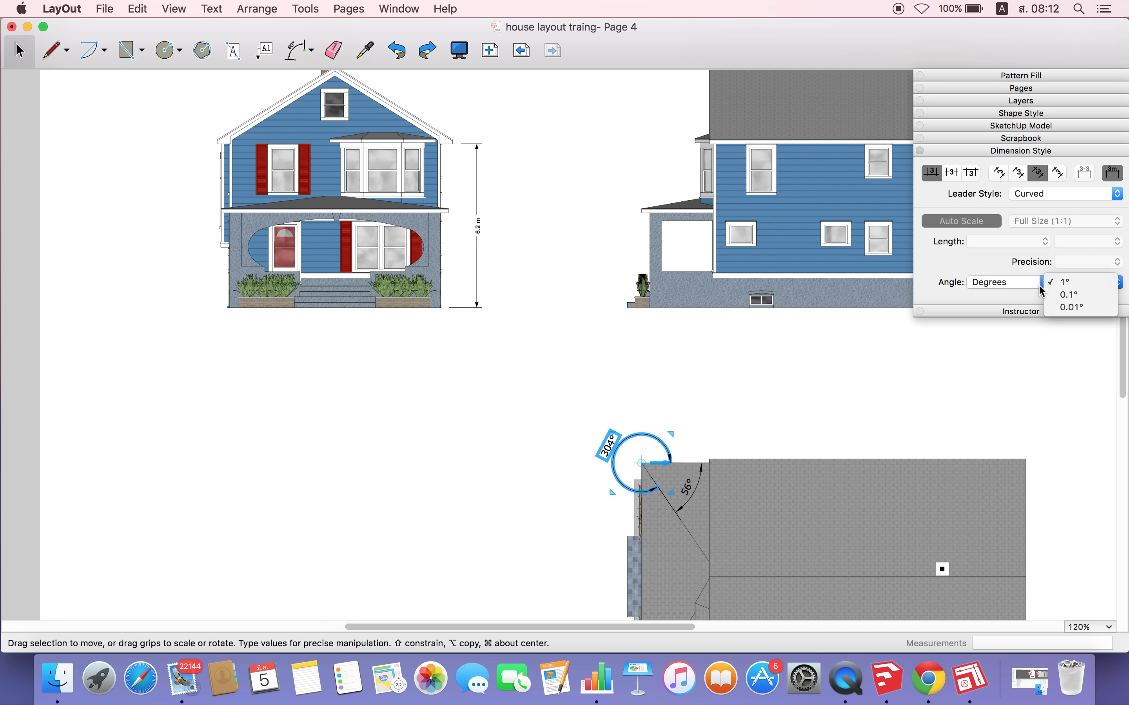
{"action": "left_click", "coordinate": [1003, 283]}
{"action": "left_click", "coordinate": [999, 270]}
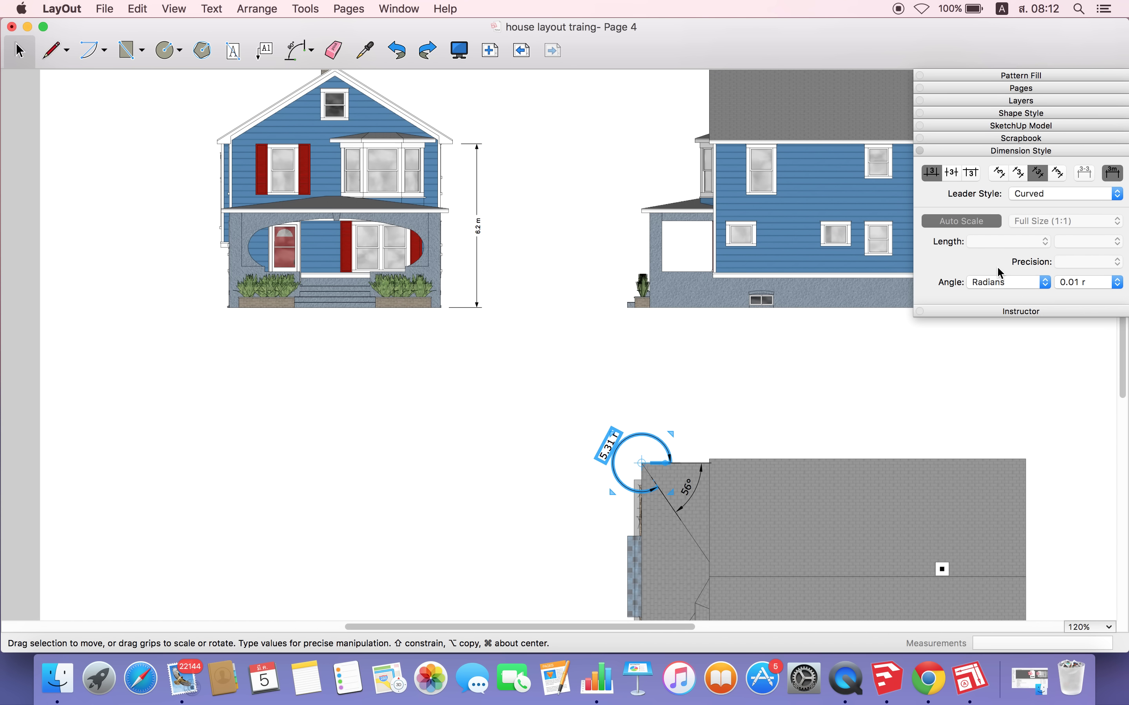
{"action": "left_click", "coordinate": [1076, 282]}
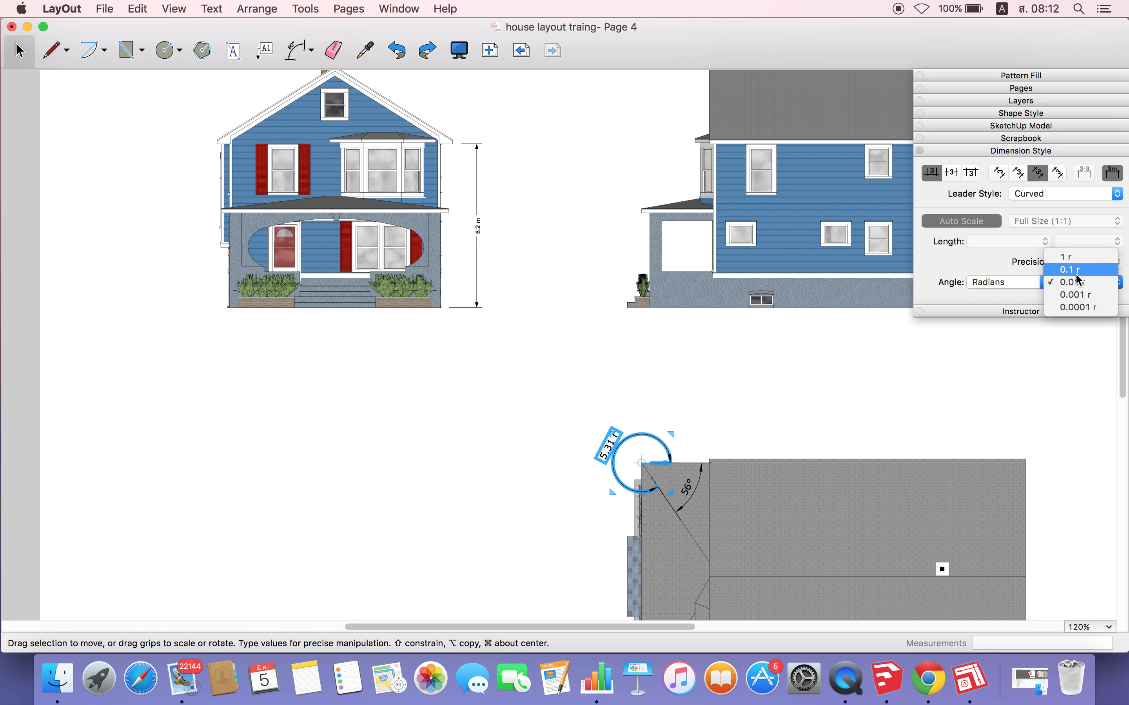
{"action": "left_click", "coordinate": [1065, 269]}
{"action": "left_click", "coordinate": [1011, 282]}
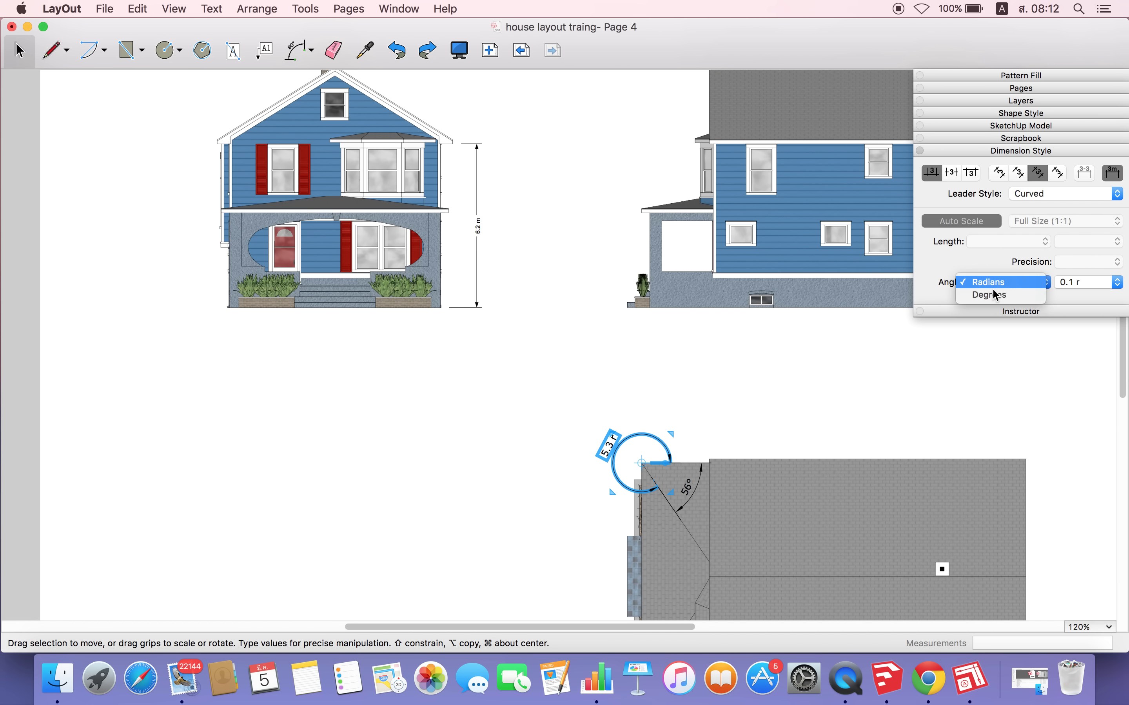
{"action": "left_click", "coordinate": [993, 294]}
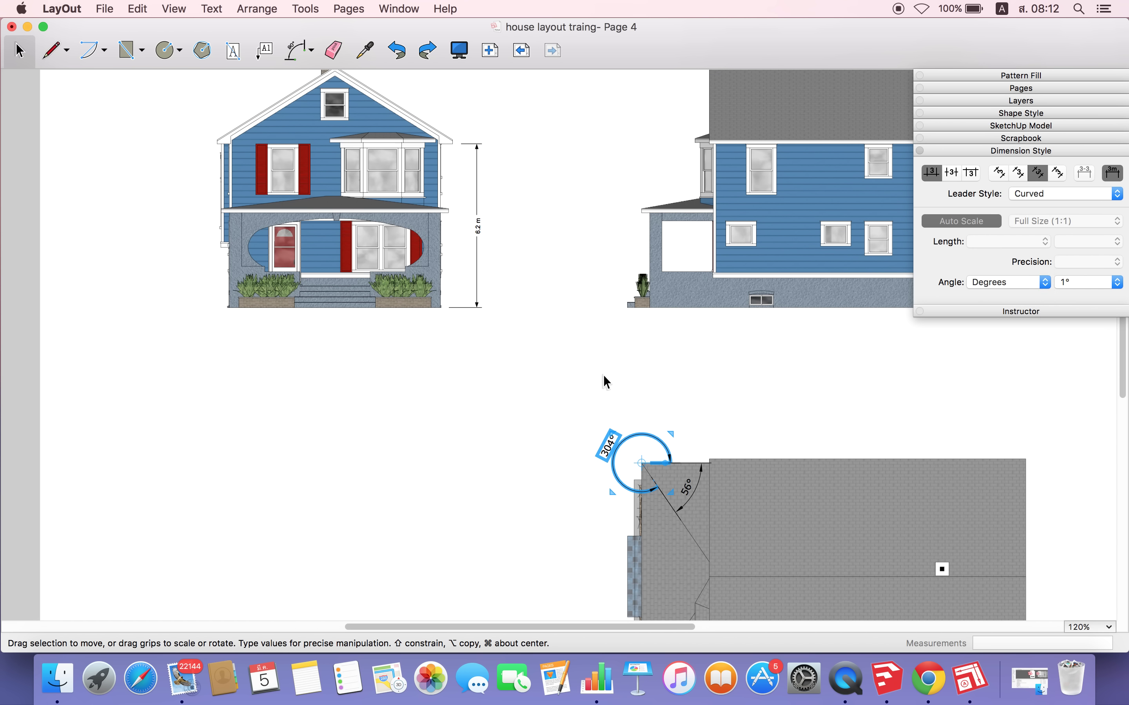
{"action": "left_click", "coordinate": [550, 381]}
{"action": "key", "text": "super+shift+z"}
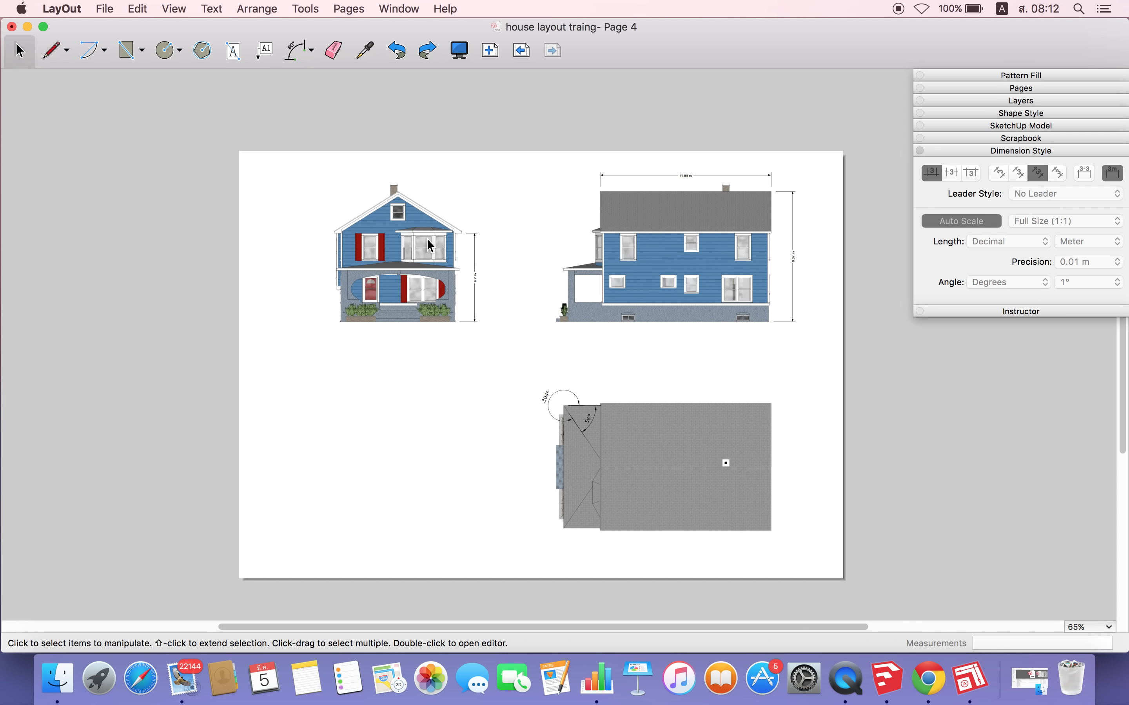
{"action": "scroll", "coordinate": [429, 240], "scroll_direction": "up", "scroll_amount": 3}
{"action": "left_click", "coordinate": [518, 314]}
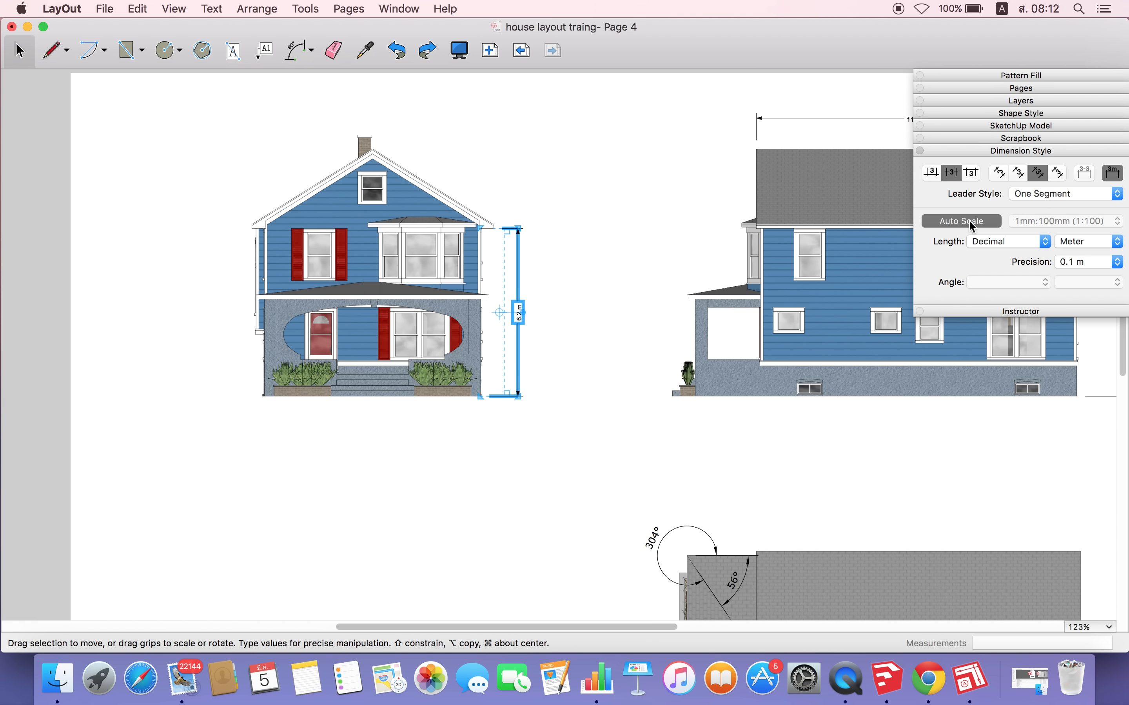
{"action": "left_click", "coordinate": [957, 225]}
{"action": "left_click", "coordinate": [955, 223]}
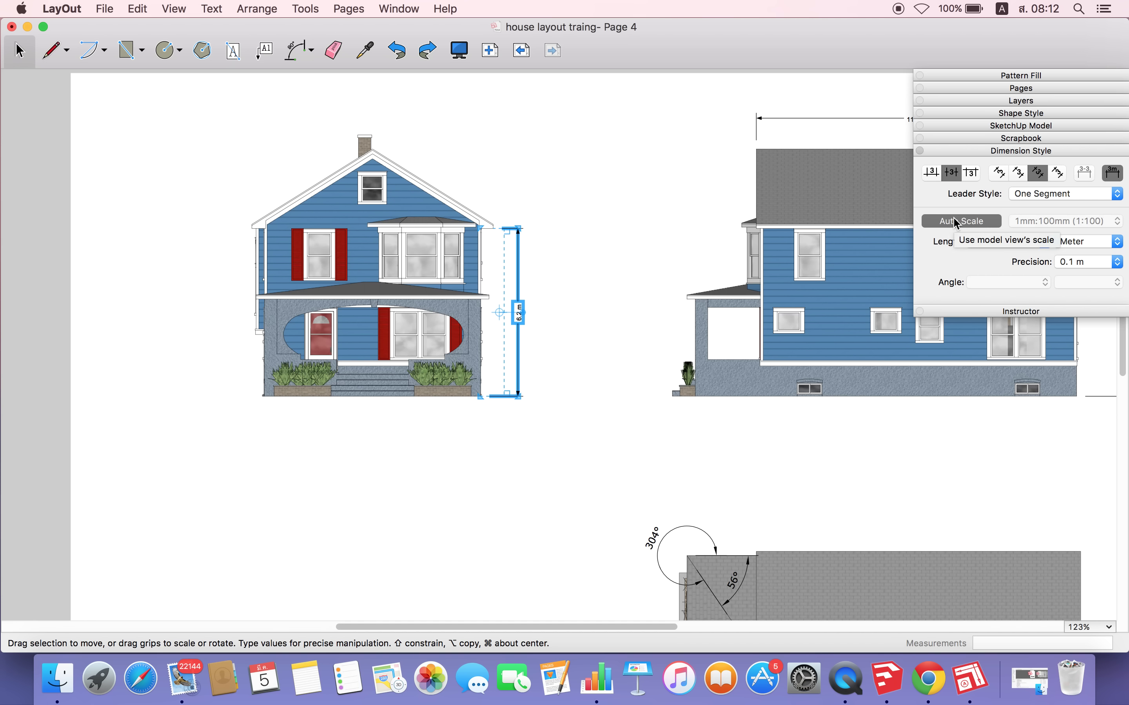
{"action": "left_click", "coordinate": [565, 247]}
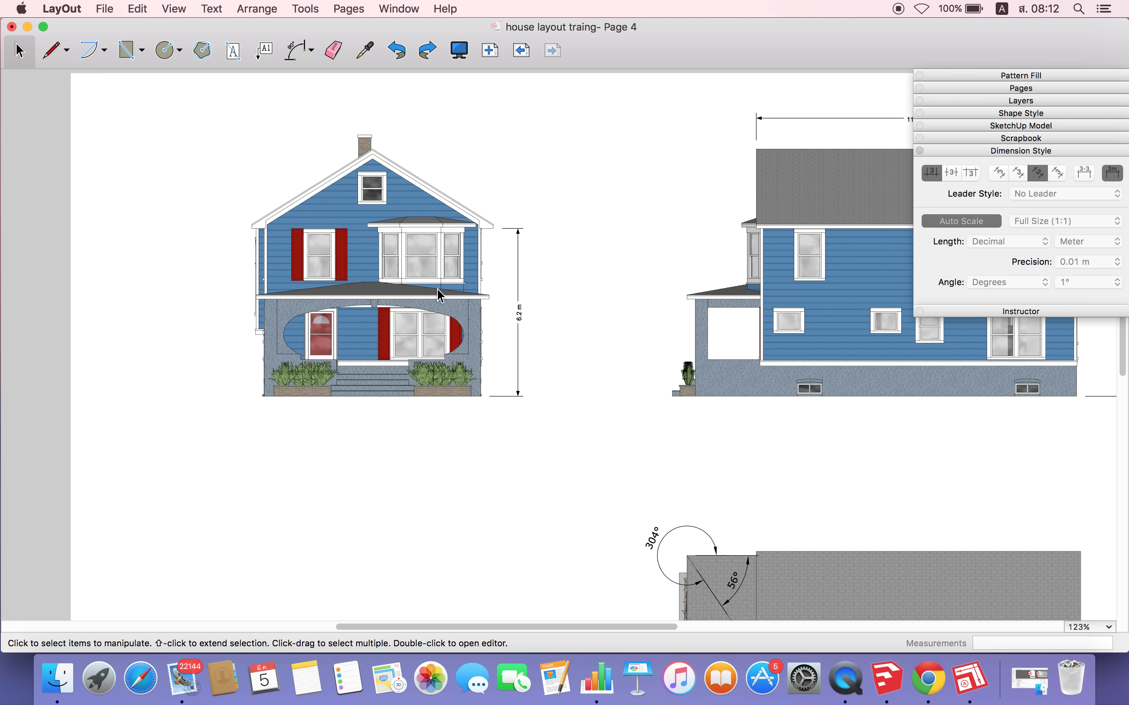
{"action": "left_click", "coordinate": [516, 306]}
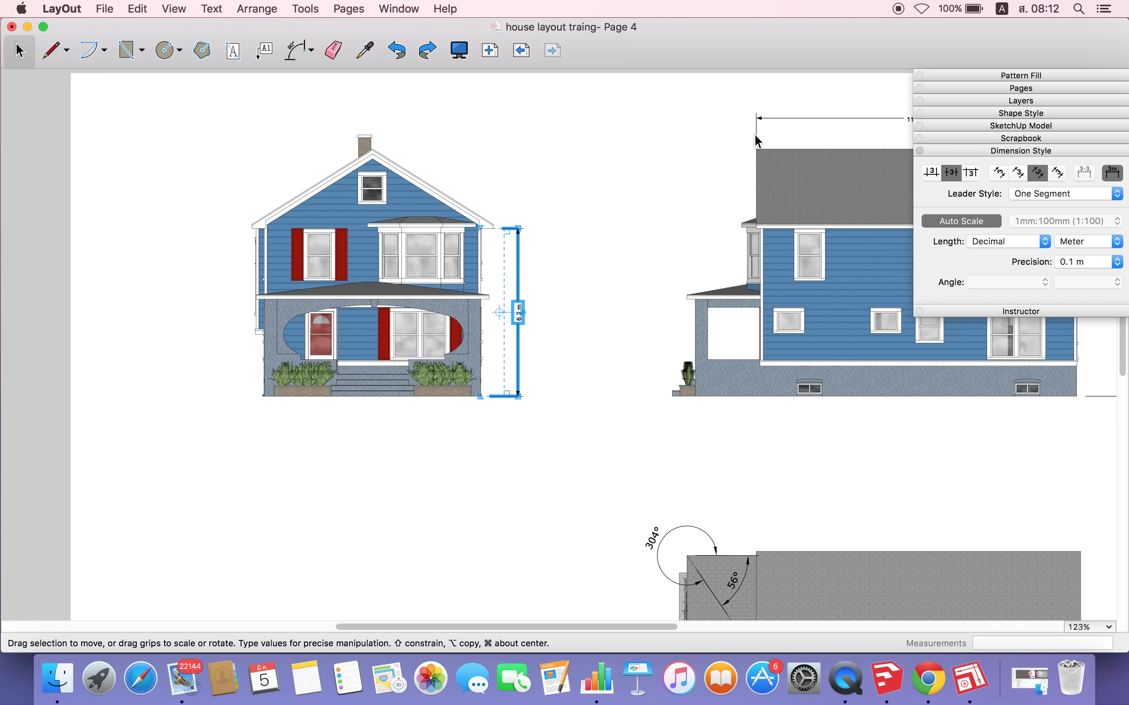
{"action": "left_click", "coordinate": [780, 121]}
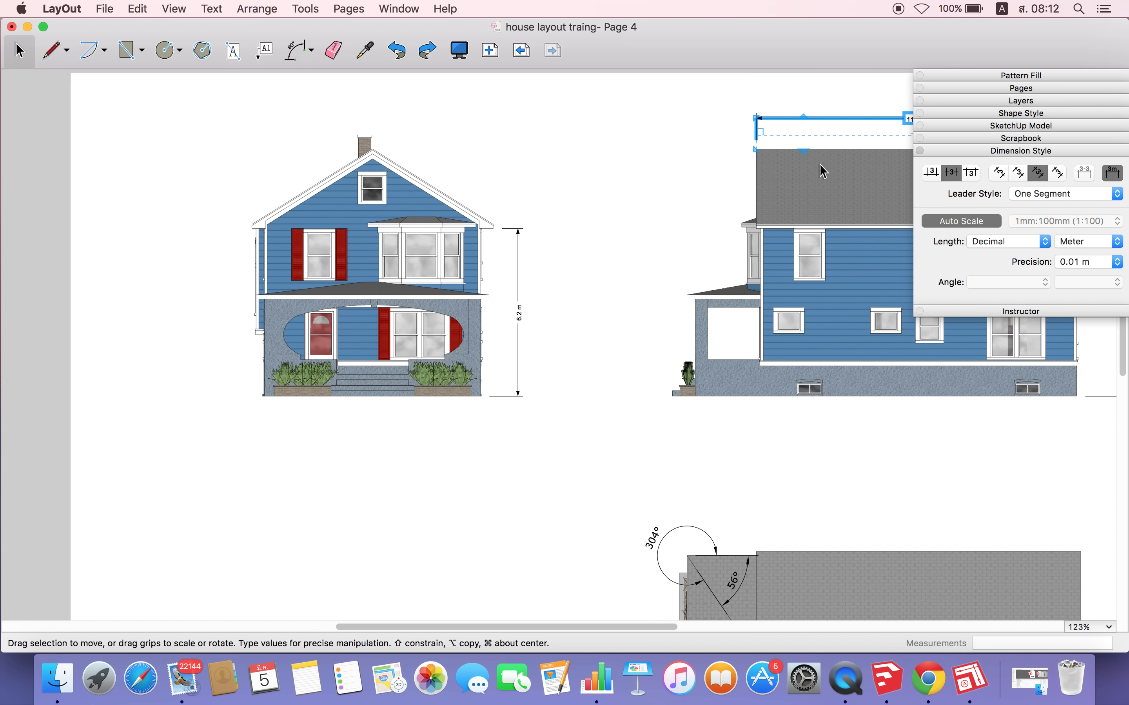
{"action": "scroll", "coordinate": [432, 245], "scroll_direction": "down", "scroll_amount": 2}
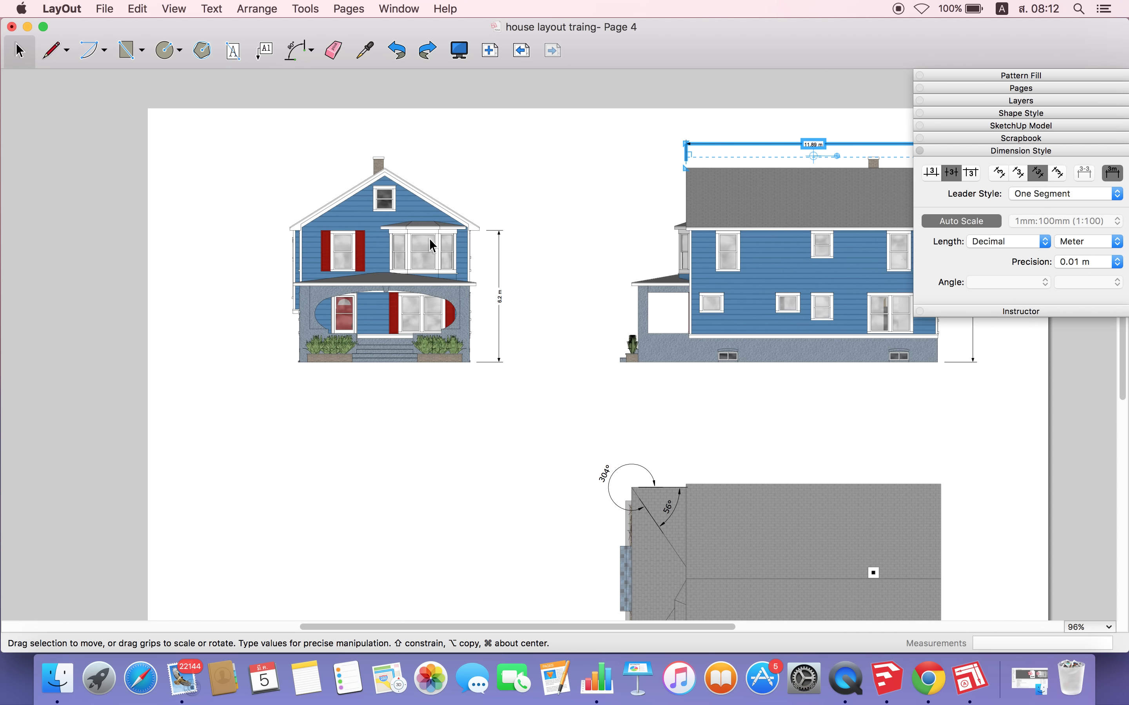
{"action": "scroll", "coordinate": [591, 365], "scroll_direction": "down", "scroll_amount": 1}
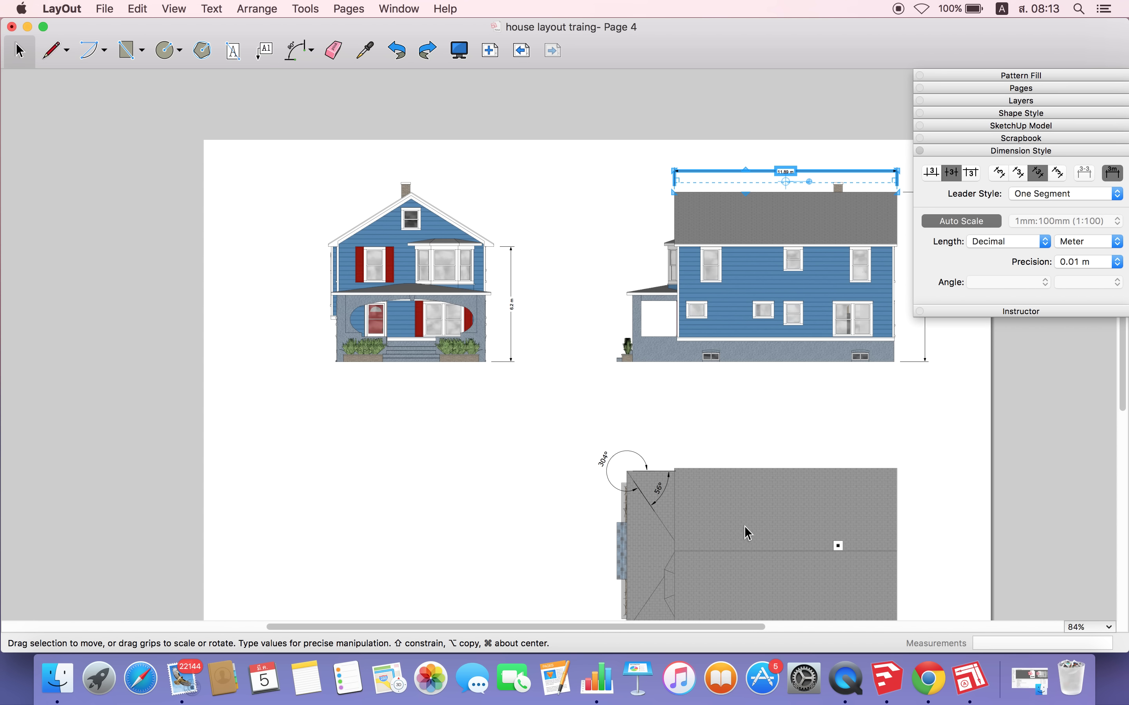
{"action": "scroll", "coordinate": [746, 532], "scroll_direction": "up", "scroll_amount": 2}
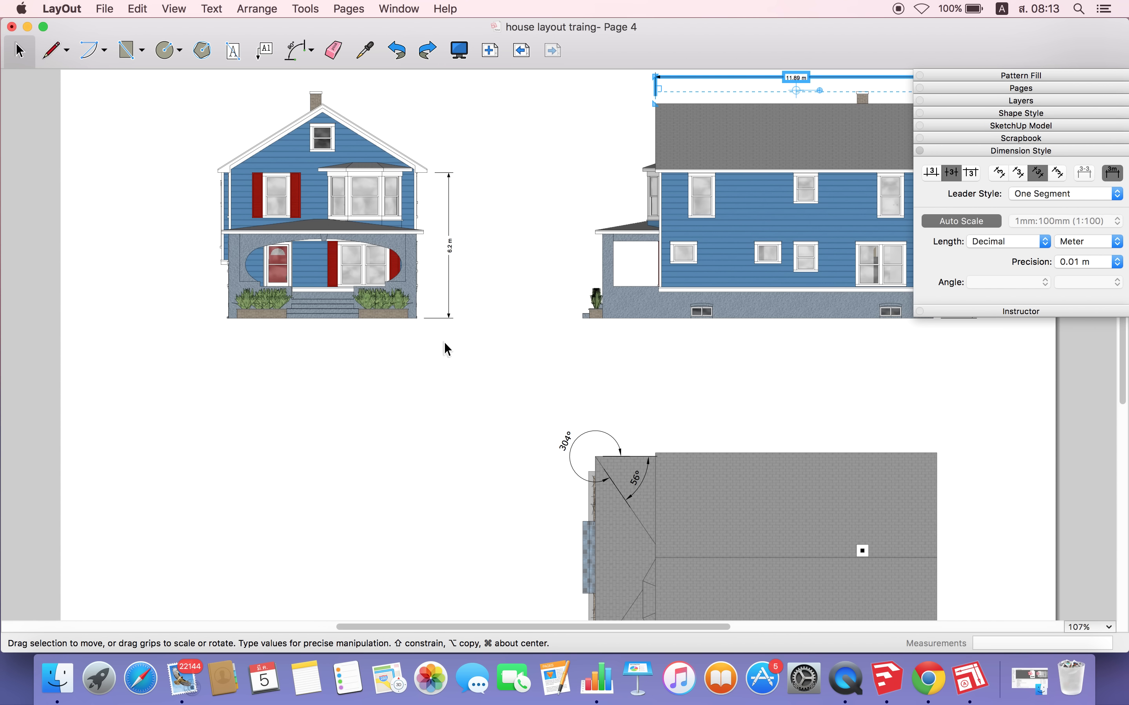
{"action": "scroll", "coordinate": [559, 273], "scroll_direction": "down", "scroll_amount": 1}
{"action": "scroll", "coordinate": [582, 249], "scroll_direction": "up", "scroll_amount": 1}
{"action": "scroll", "coordinate": [516, 293], "scroll_direction": "down", "scroll_amount": 3}
{"action": "left_click", "coordinate": [516, 295]}
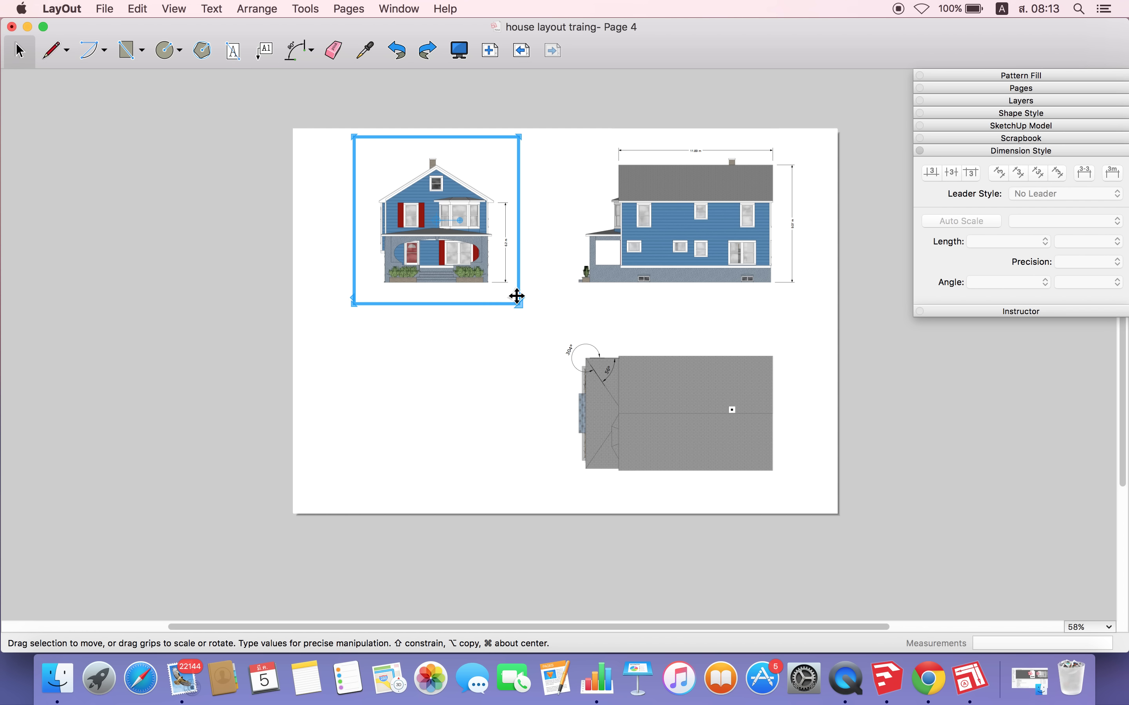
{"action": "left_click", "coordinate": [551, 321]}
{"action": "scroll", "coordinate": [551, 321], "scroll_direction": "up", "scroll_amount": 1}
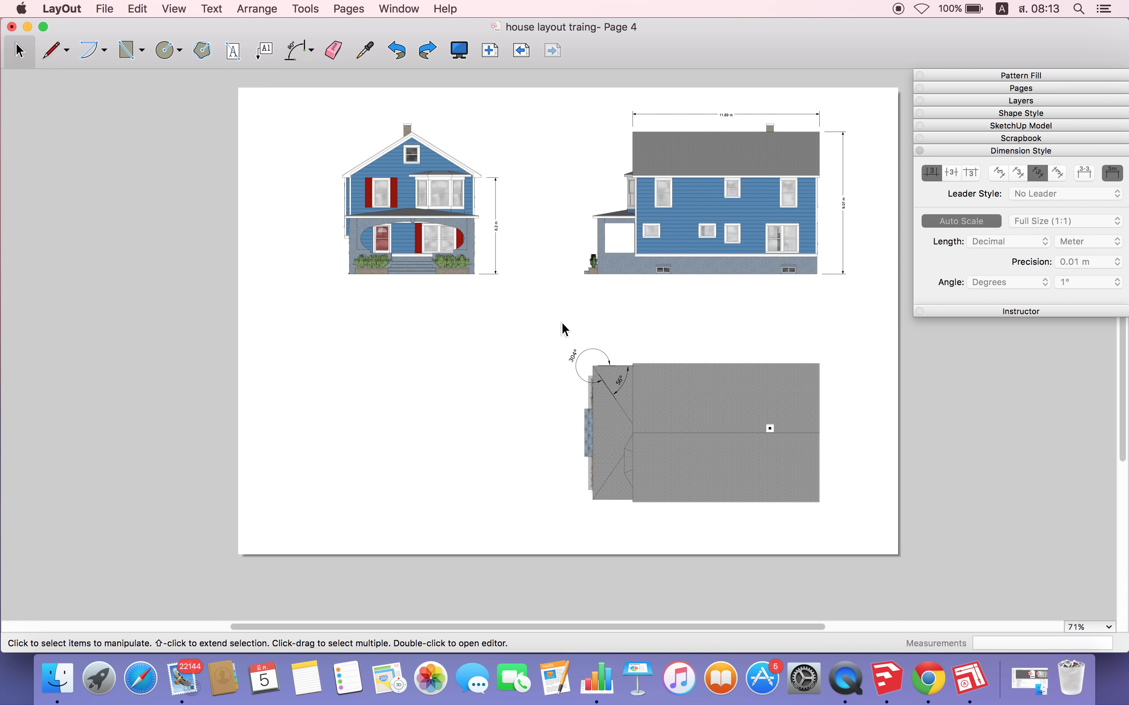
{"action": "scroll", "coordinate": [536, 441], "scroll_direction": "up", "scroll_amount": 1}
{"action": "scroll", "coordinate": [539, 448], "scroll_direction": "up", "scroll_amount": 1}
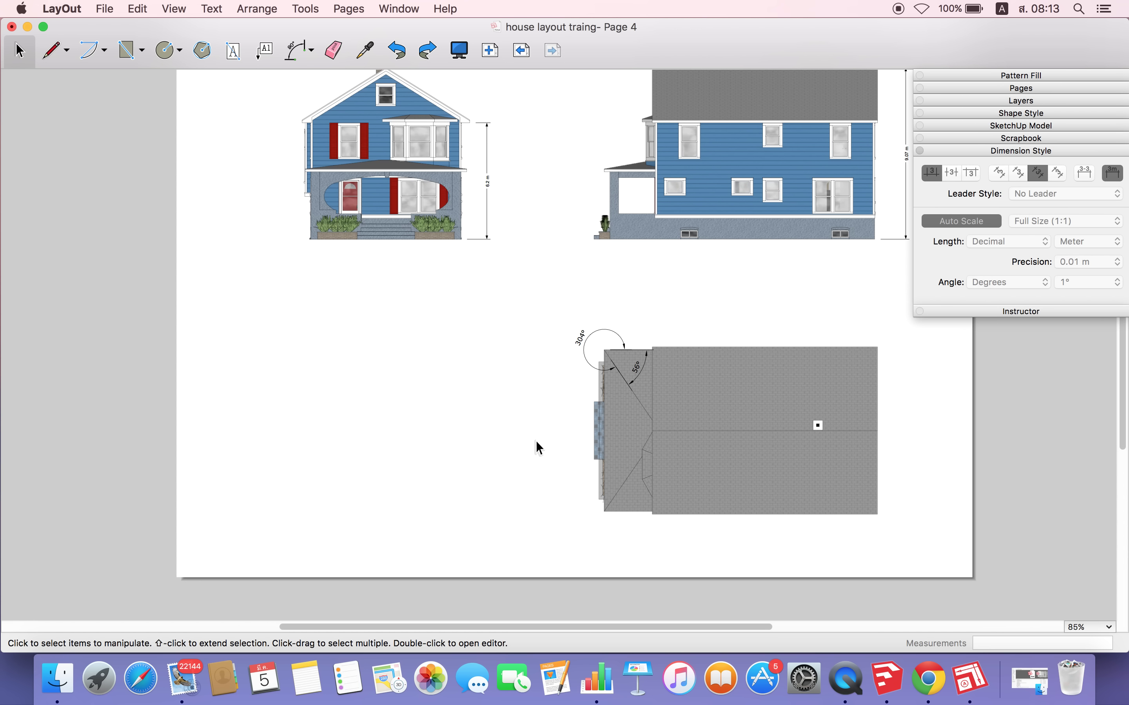
{"action": "scroll", "coordinate": [445, 205], "scroll_direction": "up", "scroll_amount": 1}
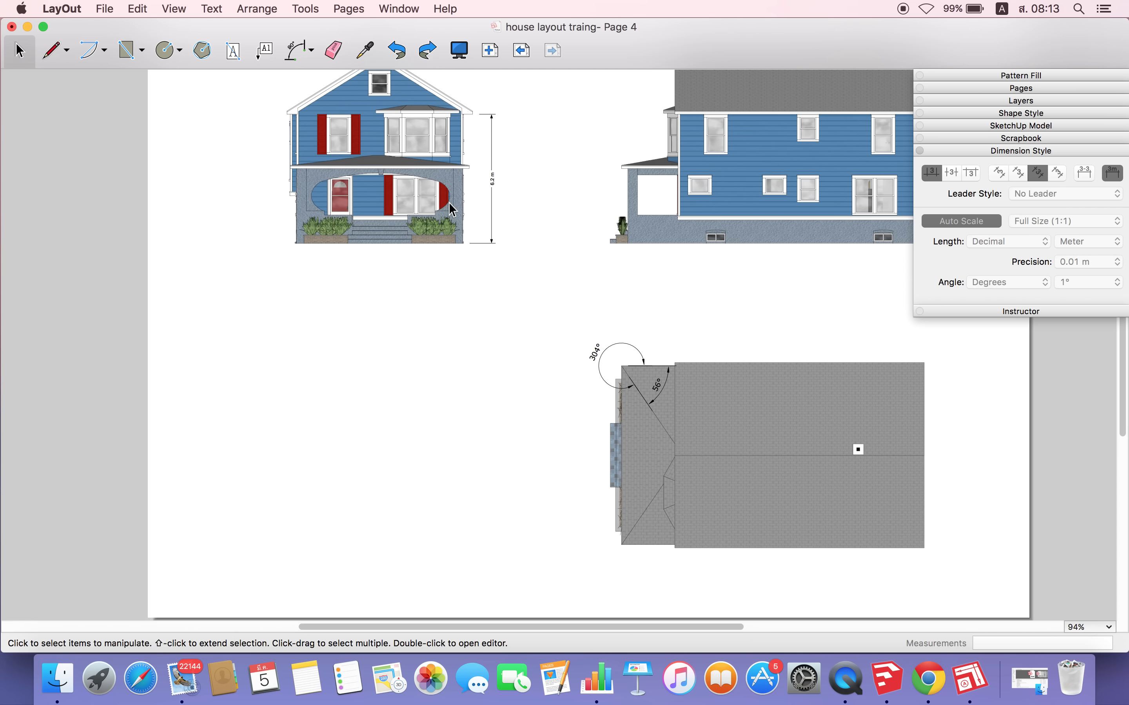
{"action": "scroll", "coordinate": [734, 244], "scroll_direction": "up", "scroll_amount": 1}
{"action": "scroll", "coordinate": [734, 244], "scroll_direction": "up", "scroll_amount": 5}
{"action": "scroll", "coordinate": [696, 244], "scroll_direction": "up", "scroll_amount": 3}
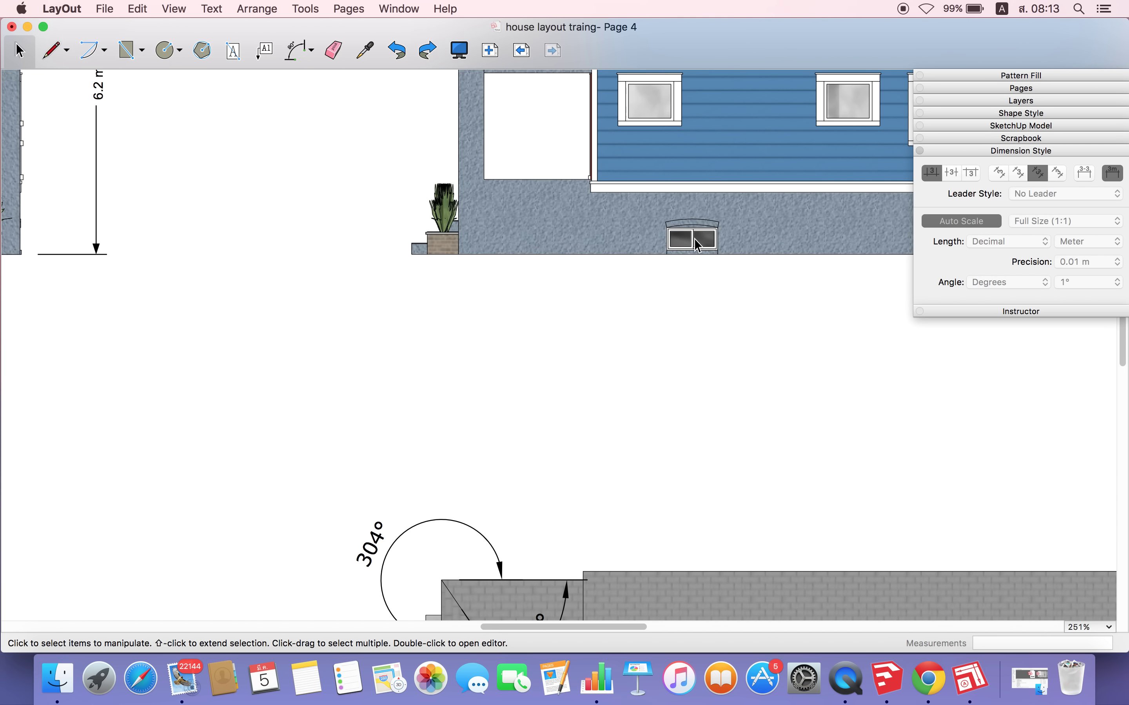
{"action": "scroll", "coordinate": [681, 290], "scroll_direction": "down", "scroll_amount": 3}
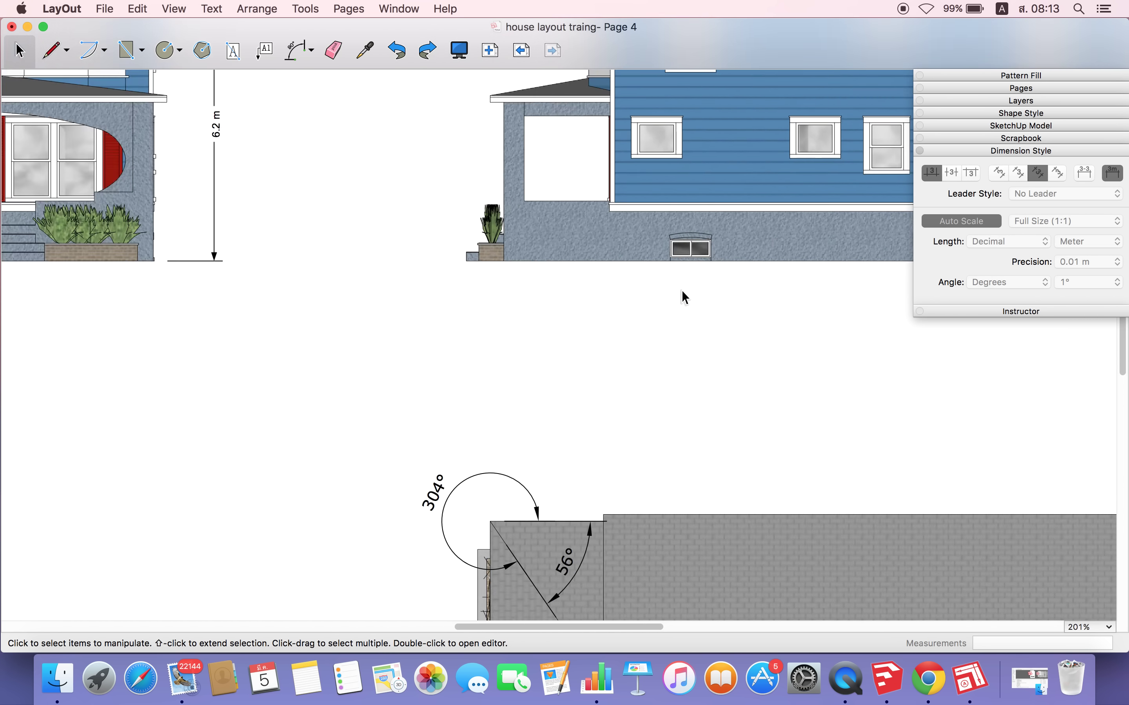
{"action": "scroll", "coordinate": [681, 290], "scroll_direction": "down", "scroll_amount": 3}
{"action": "scroll", "coordinate": [682, 291], "scroll_direction": "up", "scroll_amount": 1}
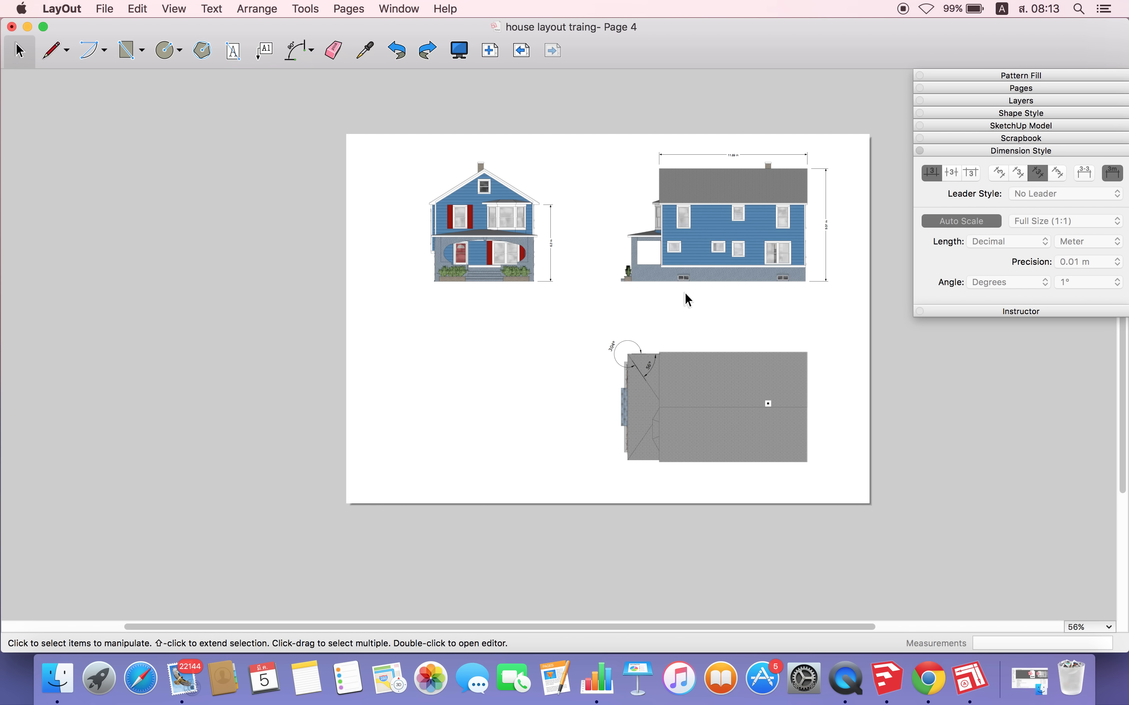
Step: Duplicate the side elevation viewport below the front elevation, left of the roof plan
{"action": "left_click", "coordinate": [704, 269]}
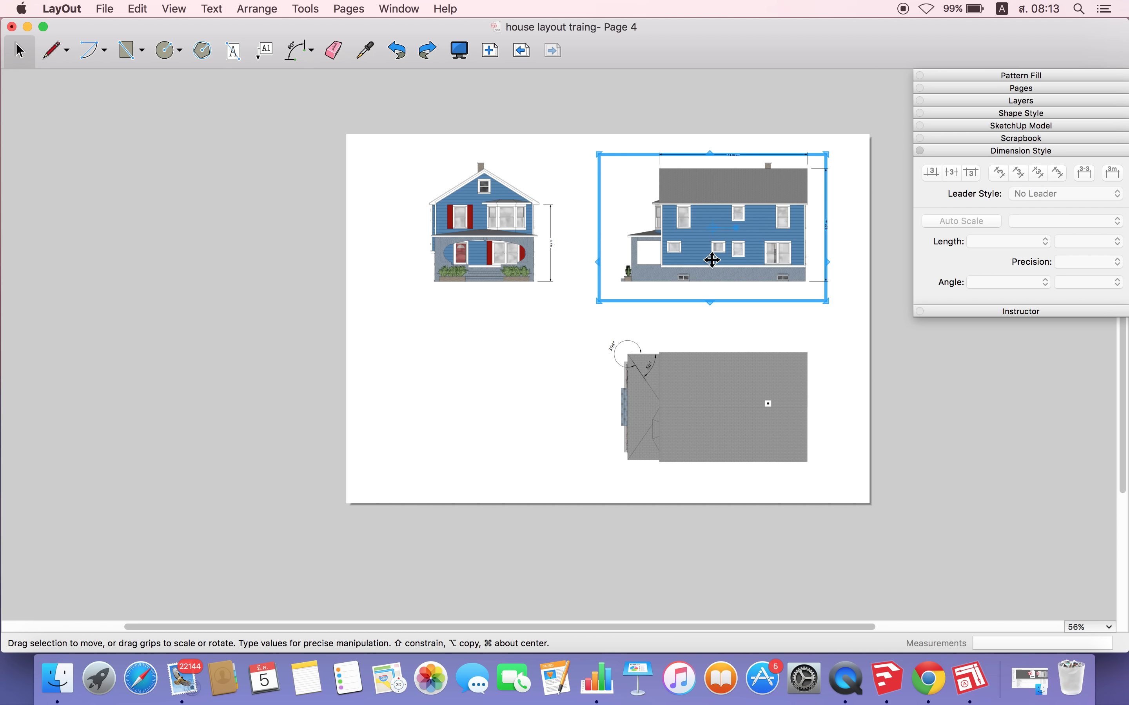
{"action": "mouse_move", "coordinate": [711, 259]}
{"action": "left_mouse_down"}
{"action": "mouse_move", "coordinate": [527, 323]}
{"action": "mouse_move", "coordinate": [485, 412]}
{"action": "left_mouse_up"}
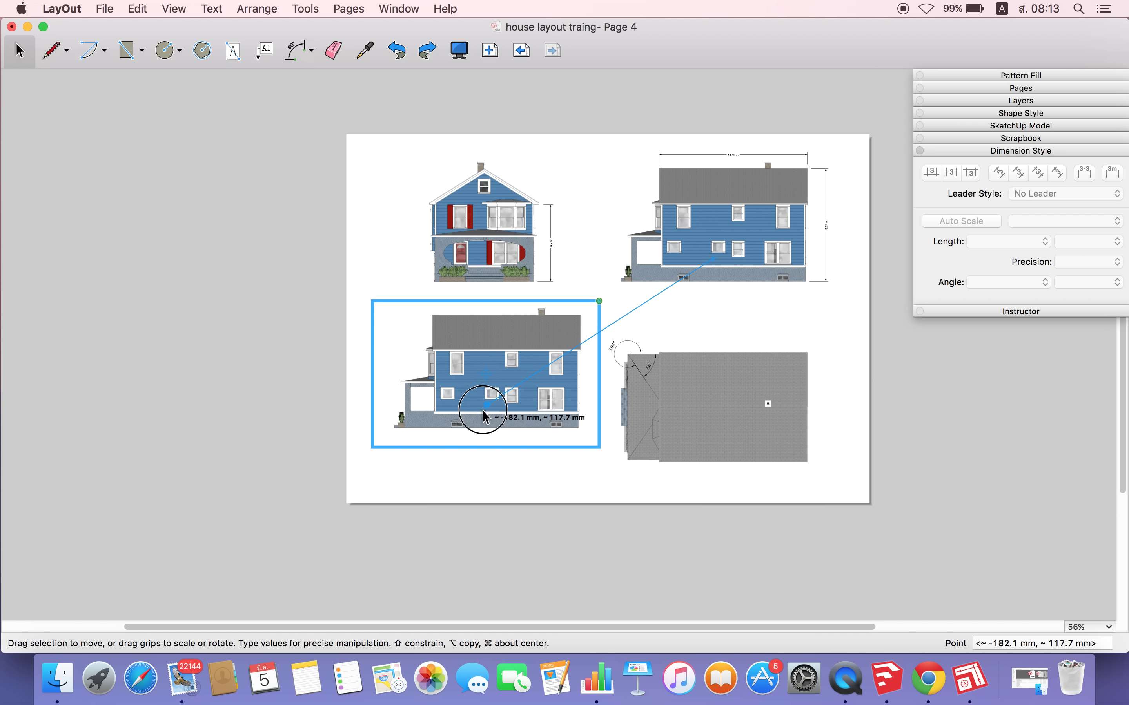
{"action": "left_click_drag", "start_coordinate": [483, 410], "coordinate": [482, 411]}
{"action": "scroll", "coordinate": [450, 419], "scroll_direction": "up", "scroll_amount": 2}
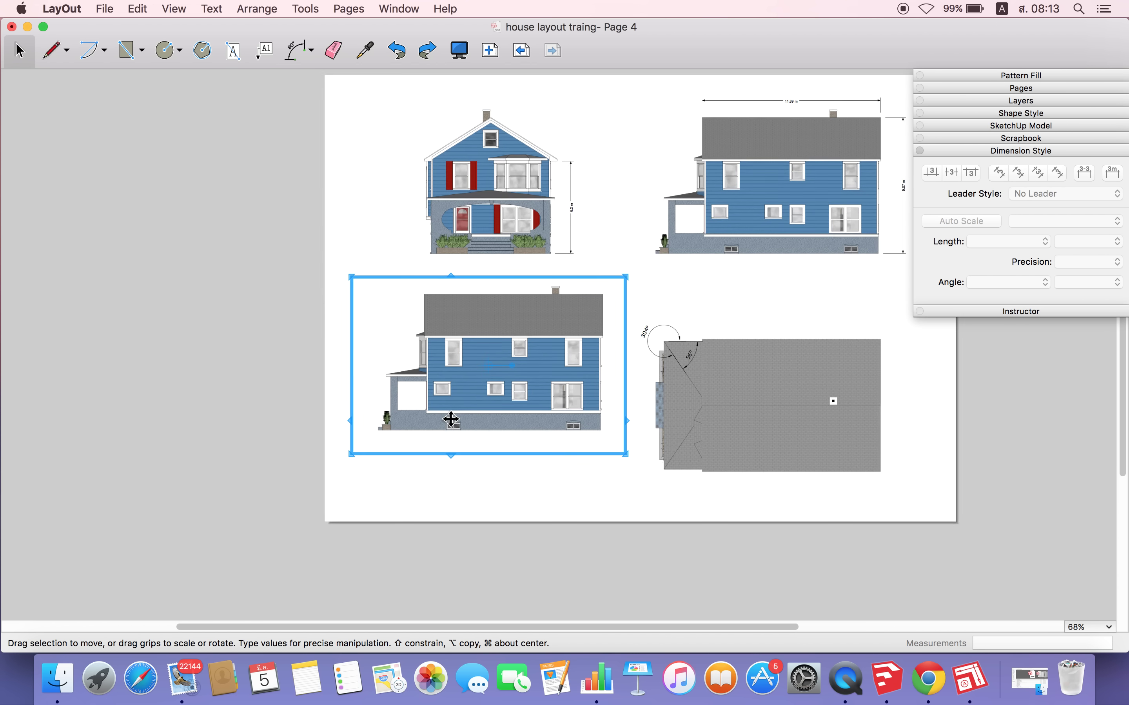
{"action": "scroll", "coordinate": [451, 419], "scroll_direction": "up", "scroll_amount": 1}
{"action": "scroll", "coordinate": [451, 430], "scroll_direction": "up", "scroll_amount": 2}
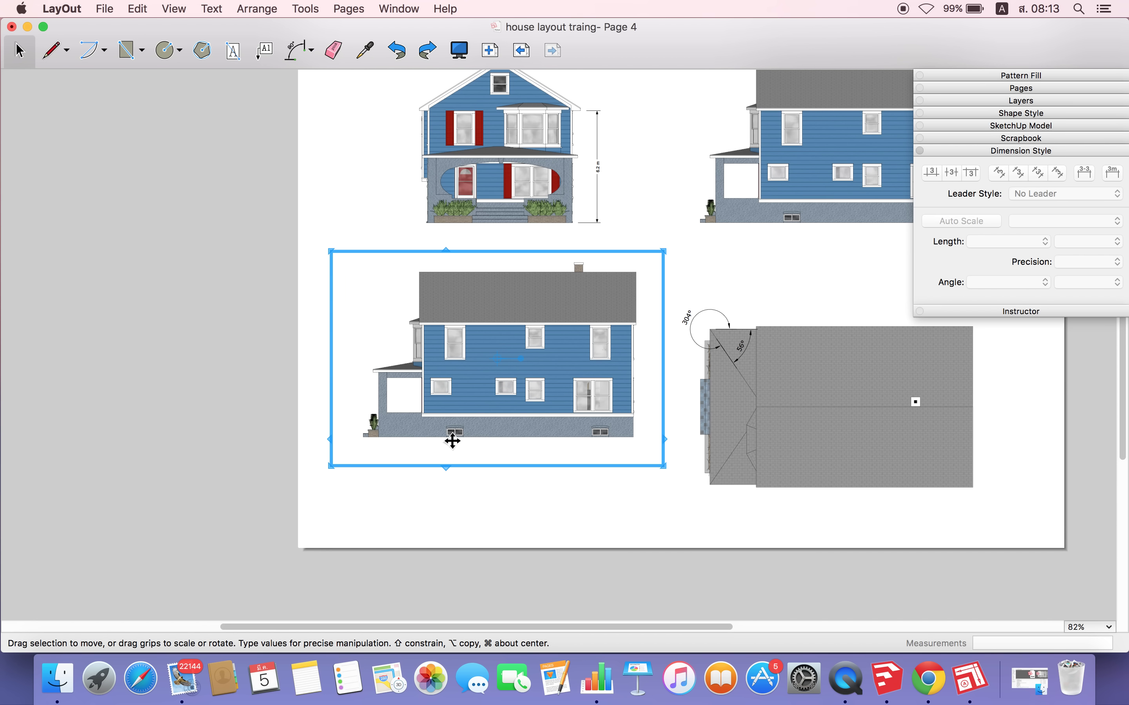
{"action": "scroll", "coordinate": [453, 441], "scroll_direction": "up", "scroll_amount": 2}
Step: Zoom the copied viewport's model view in on the basement window
{"action": "double_click", "coordinate": [458, 429]}
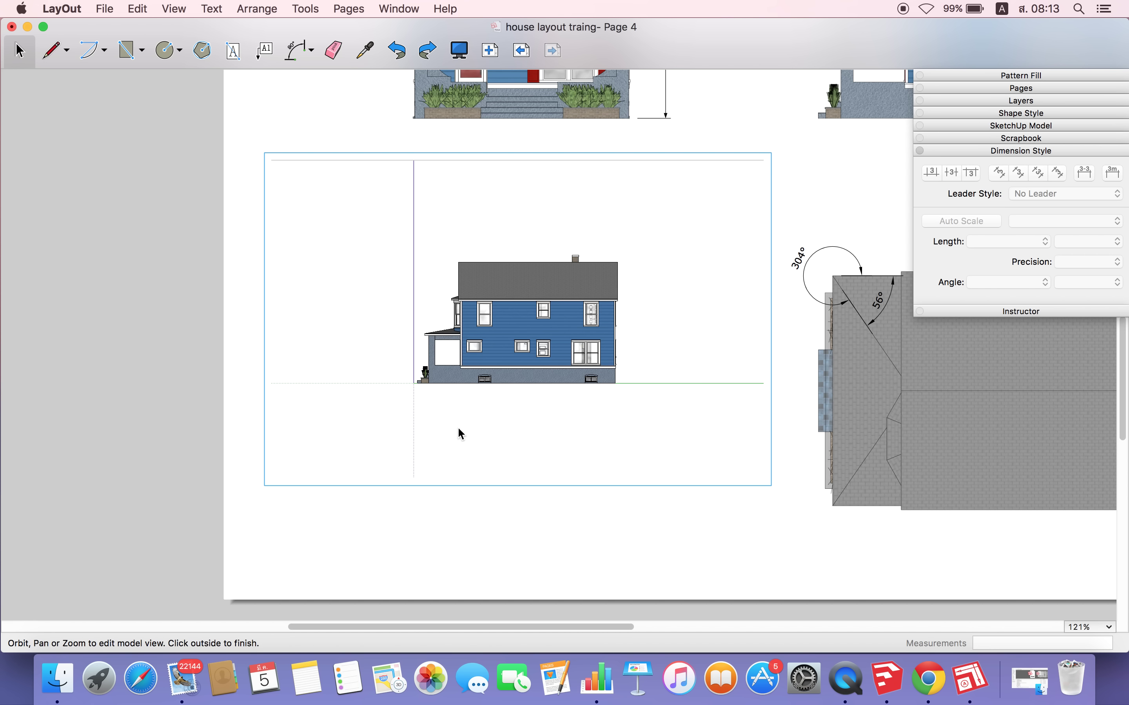
{"action": "scroll", "coordinate": [476, 382], "scroll_direction": "up", "scroll_amount": 3}
{"action": "scroll", "coordinate": [454, 382], "scroll_direction": "up", "scroll_amount": 1}
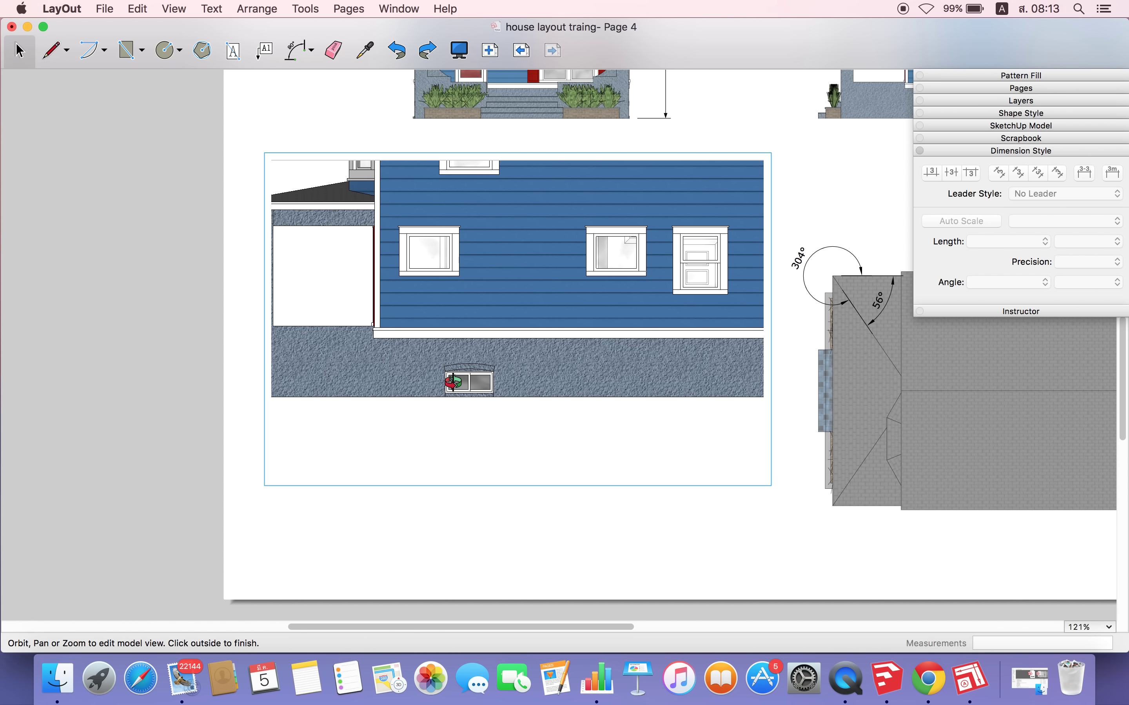
{"action": "scroll", "coordinate": [452, 382], "scroll_direction": "up", "scroll_amount": 1}
{"action": "scroll", "coordinate": [453, 382], "scroll_direction": "up", "scroll_amount": 1}
{"action": "scroll", "coordinate": [453, 381], "scroll_direction": "up", "scroll_amount": 1}
{"action": "scroll", "coordinate": [455, 381], "scroll_direction": "up", "scroll_amount": 1}
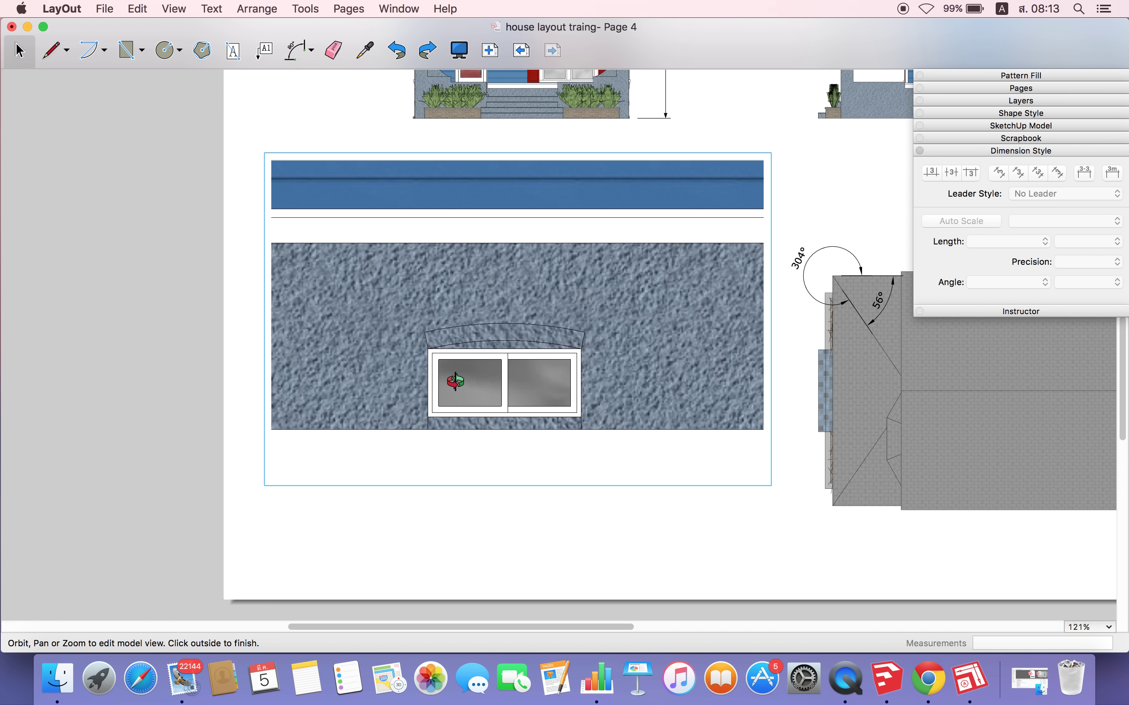
{"action": "key", "text": "Escape"}
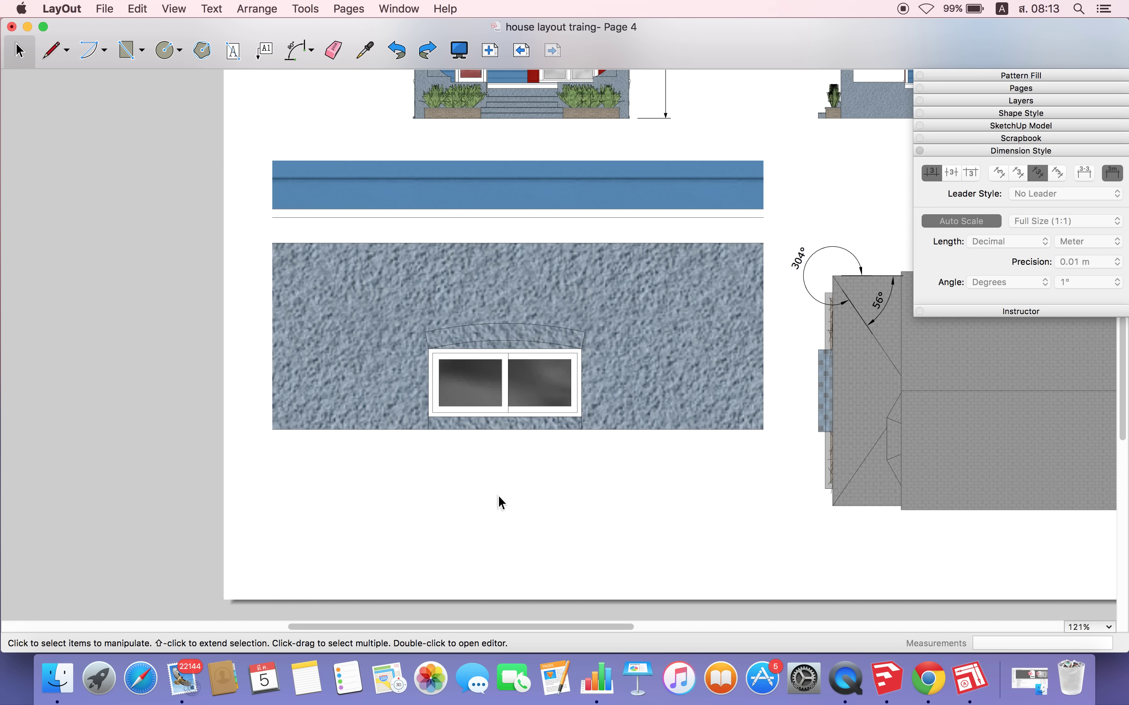
Step: Select the wall-and-window viewport and nudge it slightly left and down
{"action": "left_click", "coordinate": [501, 497]}
{"action": "scroll", "coordinate": [492, 462], "scroll_direction": "down", "scroll_amount": 2}
{"action": "left_click", "coordinate": [498, 417]}
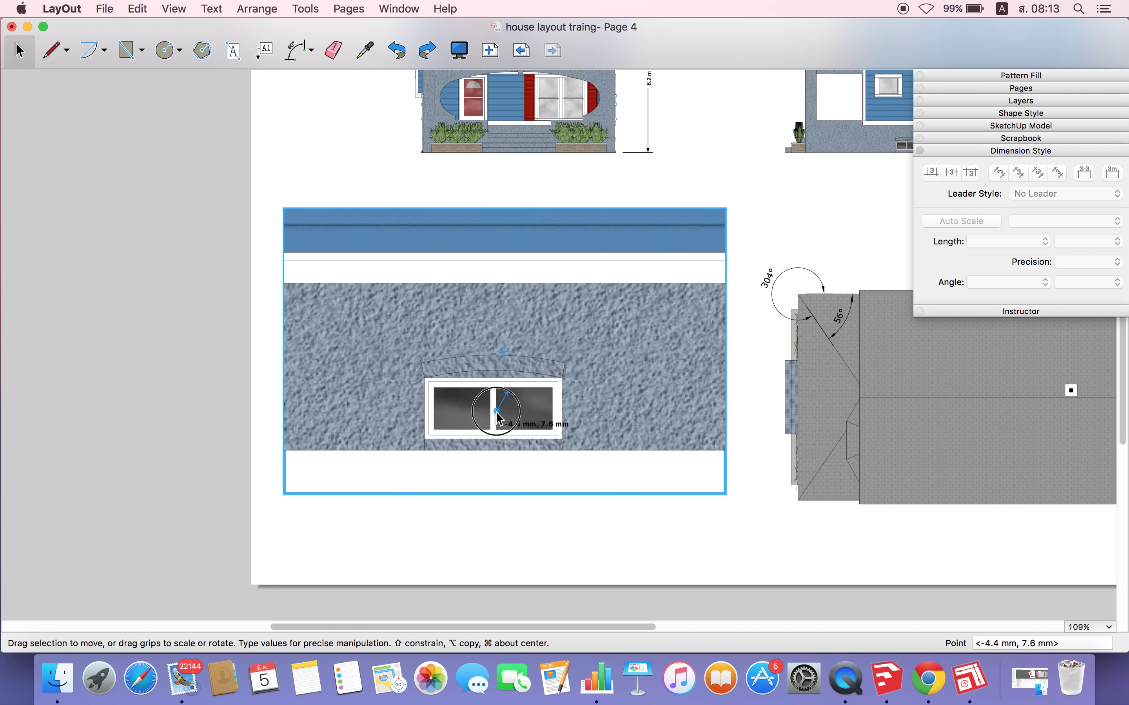
{"action": "left_click_drag", "start_coordinate": [498, 417], "coordinate": [496, 419]}
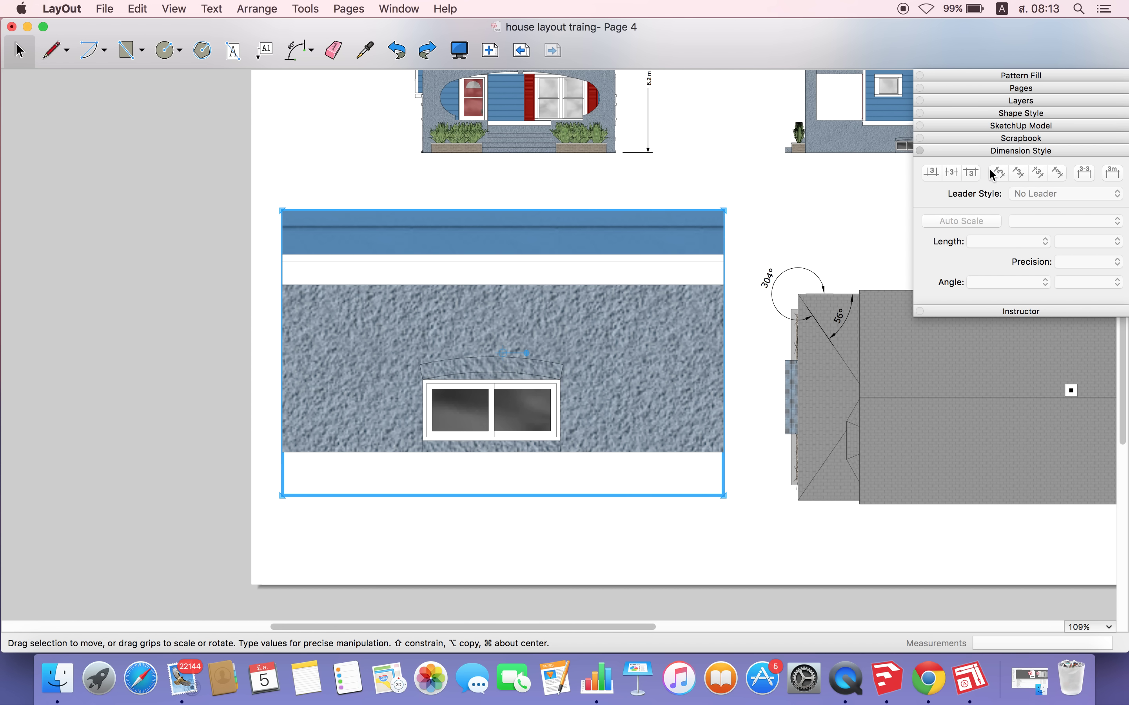
Step: Set the close-up viewport's scale to 1" = 1'-0" (1:12) in the SketchUp Model view settings
{"action": "left_click", "coordinate": [1005, 127]}
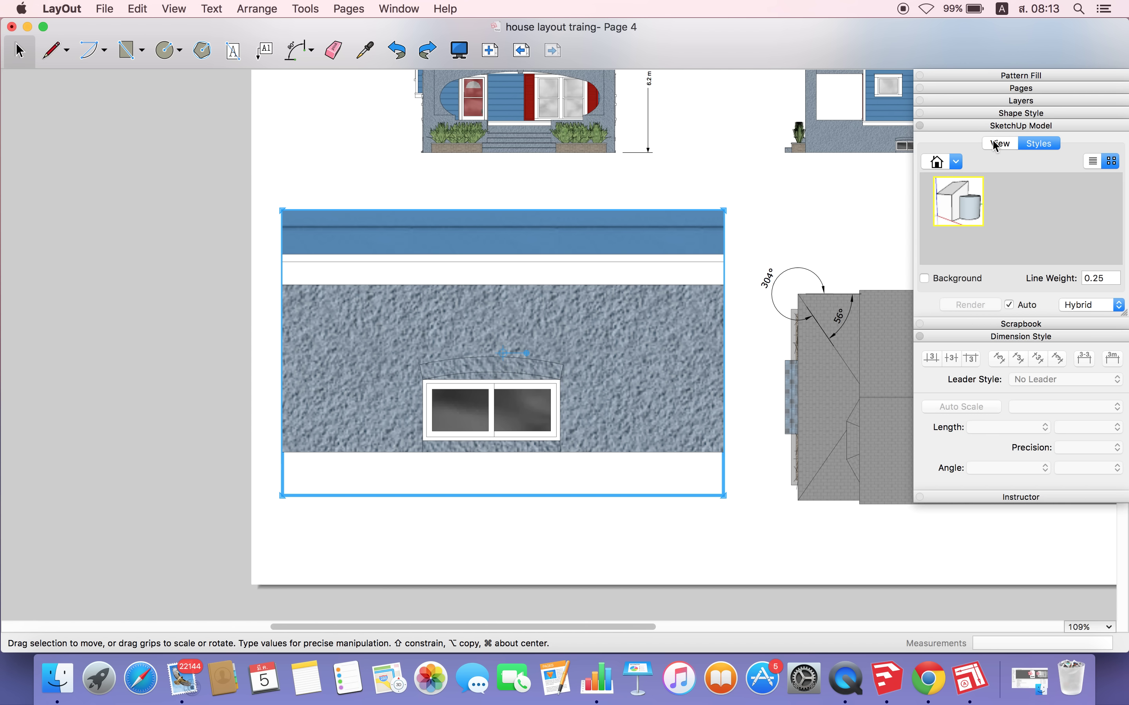
{"action": "left_click", "coordinate": [998, 143]}
{"action": "scroll", "coordinate": [607, 405], "scroll_direction": "down", "scroll_amount": 1}
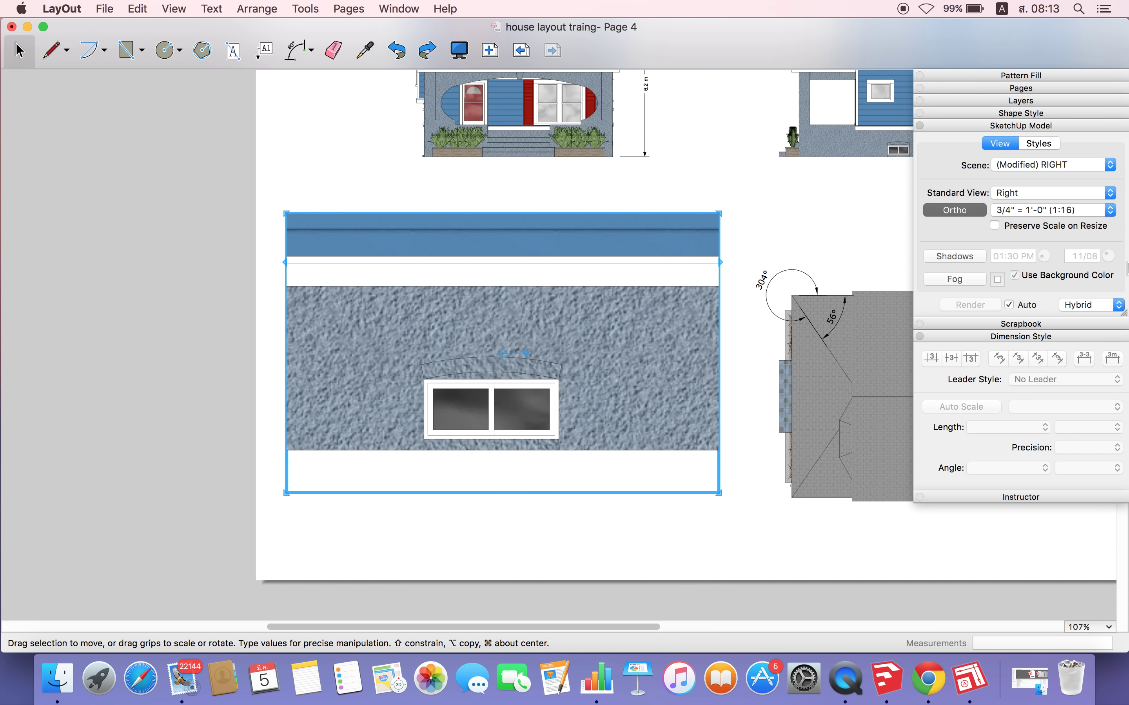
{"action": "left_click", "coordinate": [1099, 210]}
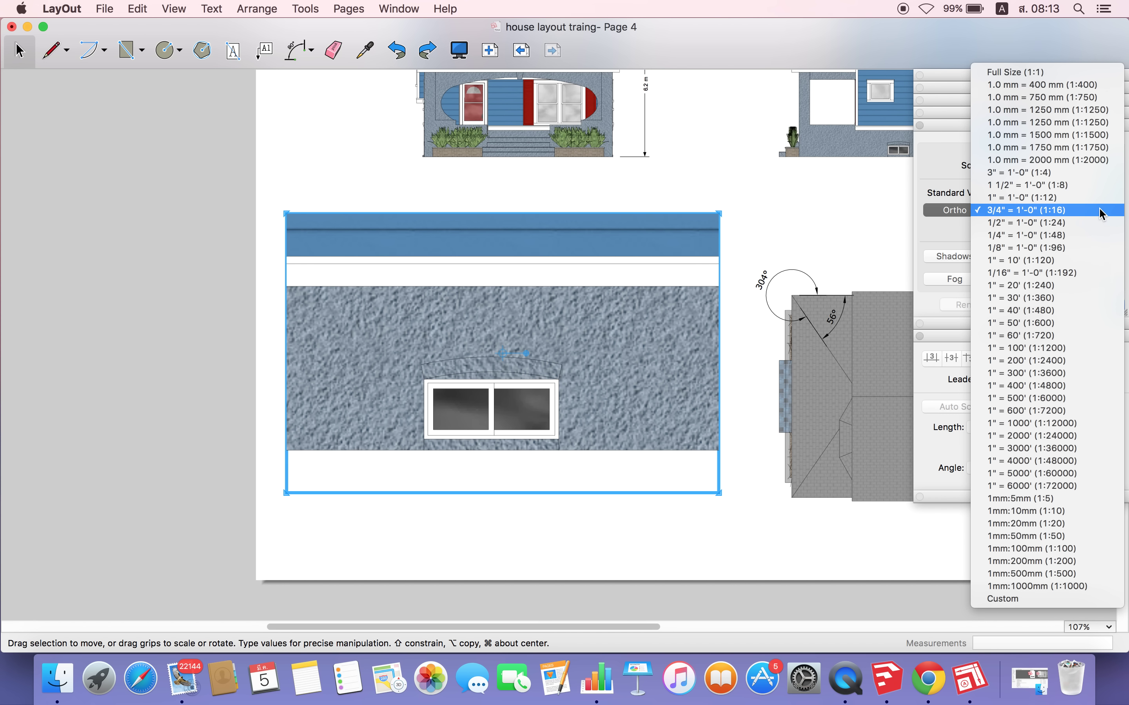
{"action": "left_click", "coordinate": [1077, 198]}
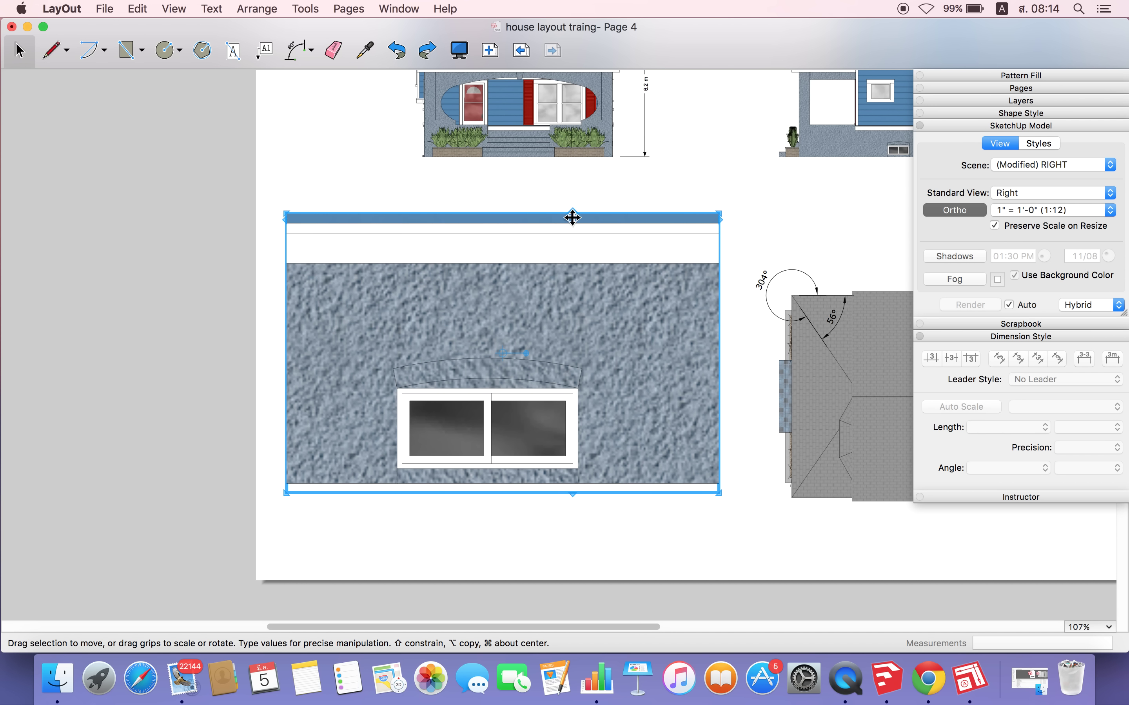
Step: Crop the wall viewport's top, left and right edges down to the window
{"action": "left_click_drag", "start_coordinate": [576, 213], "coordinate": [572, 304]}
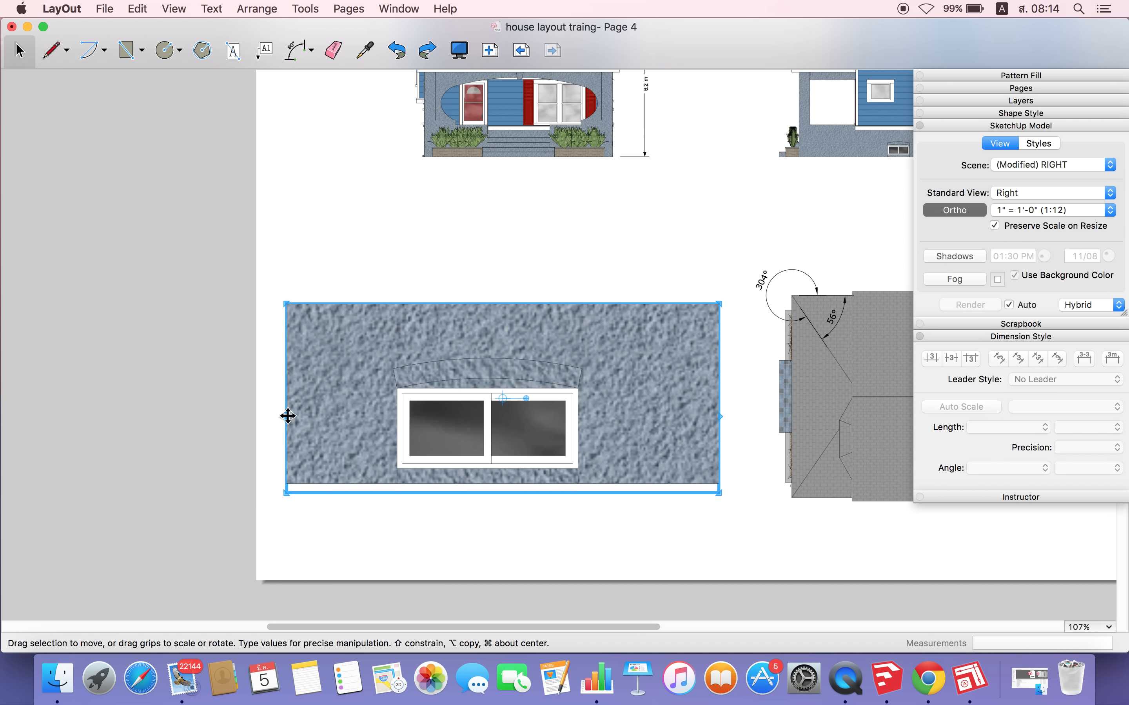
{"action": "left_click_drag", "start_coordinate": [284, 414], "coordinate": [365, 422]}
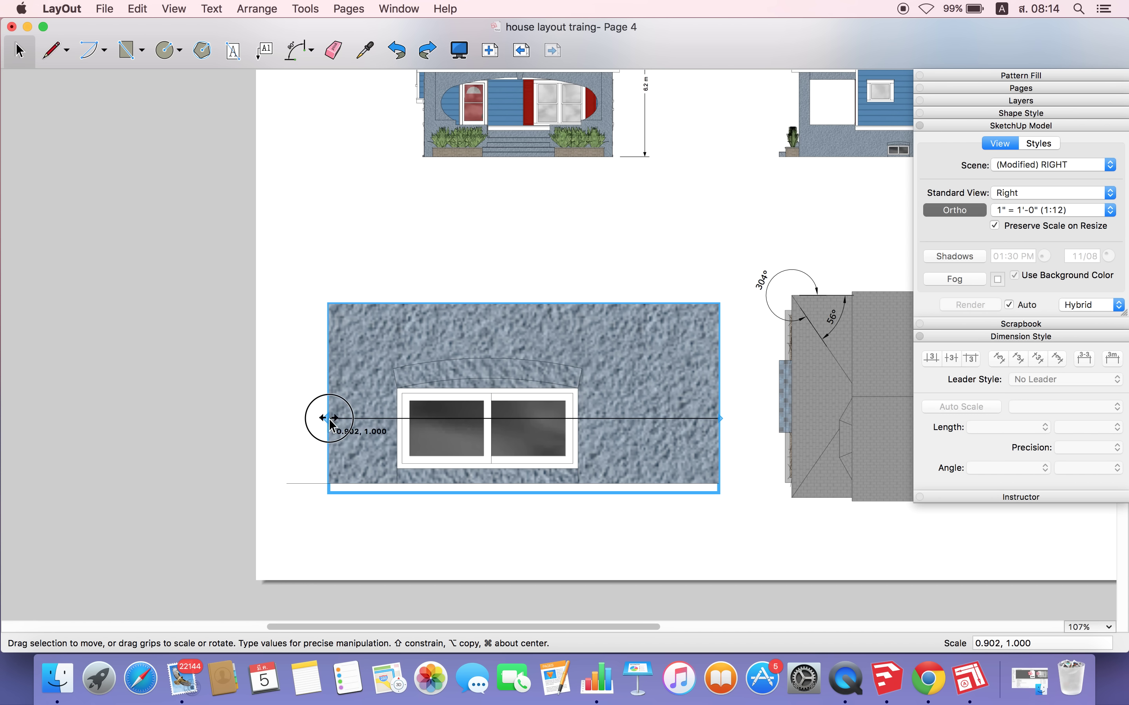
{"action": "left_click_drag", "start_coordinate": [721, 427], "coordinate": [630, 429]}
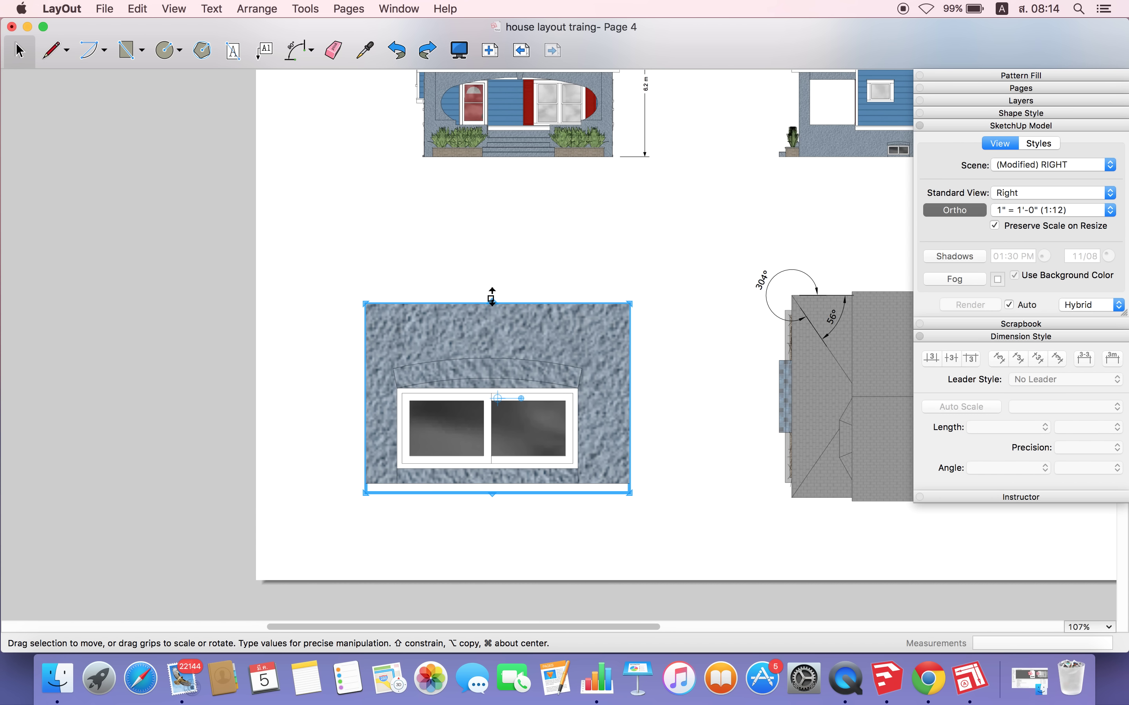
{"action": "left_click_drag", "start_coordinate": [492, 299], "coordinate": [493, 325]}
Step: Move the cropped window detail up beside the roof plan and deselect it
{"action": "mouse_move", "coordinate": [513, 393]}
{"action": "left_mouse_down"}
{"action": "mouse_move", "coordinate": [514, 330]}
{"action": "mouse_move", "coordinate": [534, 308]}
{"action": "left_mouse_up"}
{"action": "left_click", "coordinate": [441, 429]}
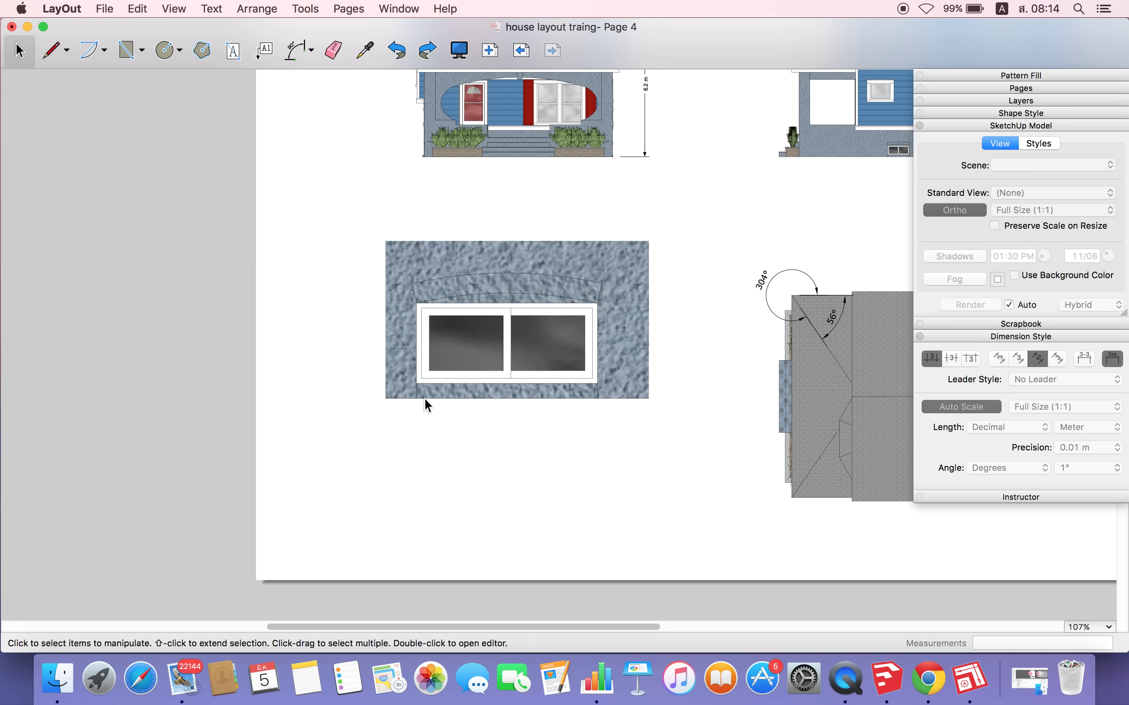
{"action": "scroll", "coordinate": [424, 399], "scroll_direction": "down", "scroll_amount": 5}
{"action": "scroll", "coordinate": [527, 355], "scroll_direction": "up", "scroll_amount": 1}
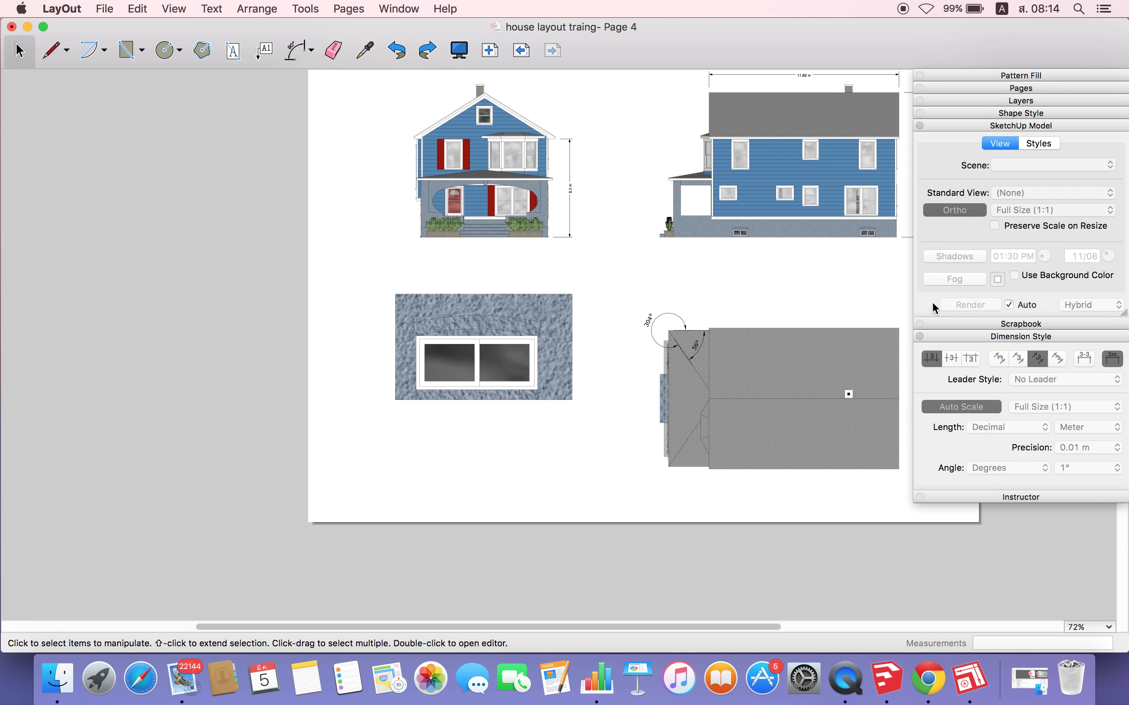
Step: Add a 0.86 m linear dimension across the window's width, placed above it
{"action": "left_click", "coordinate": [311, 50]}
{"action": "left_click", "coordinate": [321, 71]}
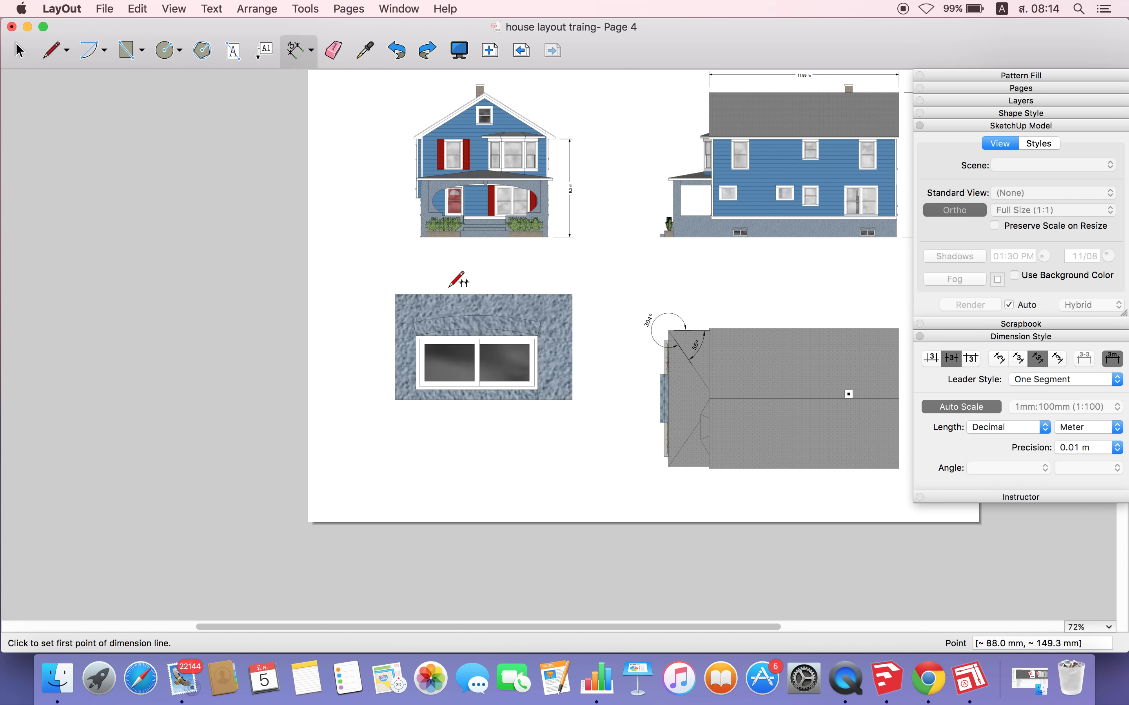
{"action": "scroll", "coordinate": [451, 330], "scroll_direction": "up", "scroll_amount": 3}
{"action": "scroll", "coordinate": [434, 338], "scroll_direction": "up", "scroll_amount": 2}
{"action": "left_click", "coordinate": [410, 342]}
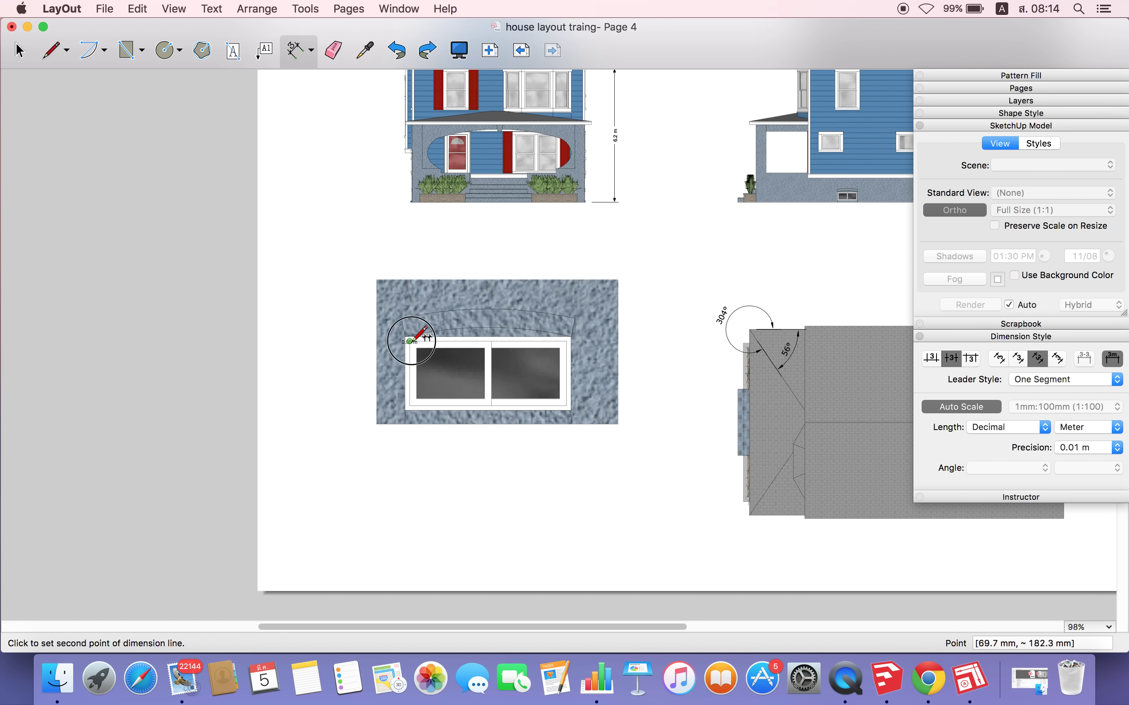
{"action": "left_click", "coordinate": [566, 341]}
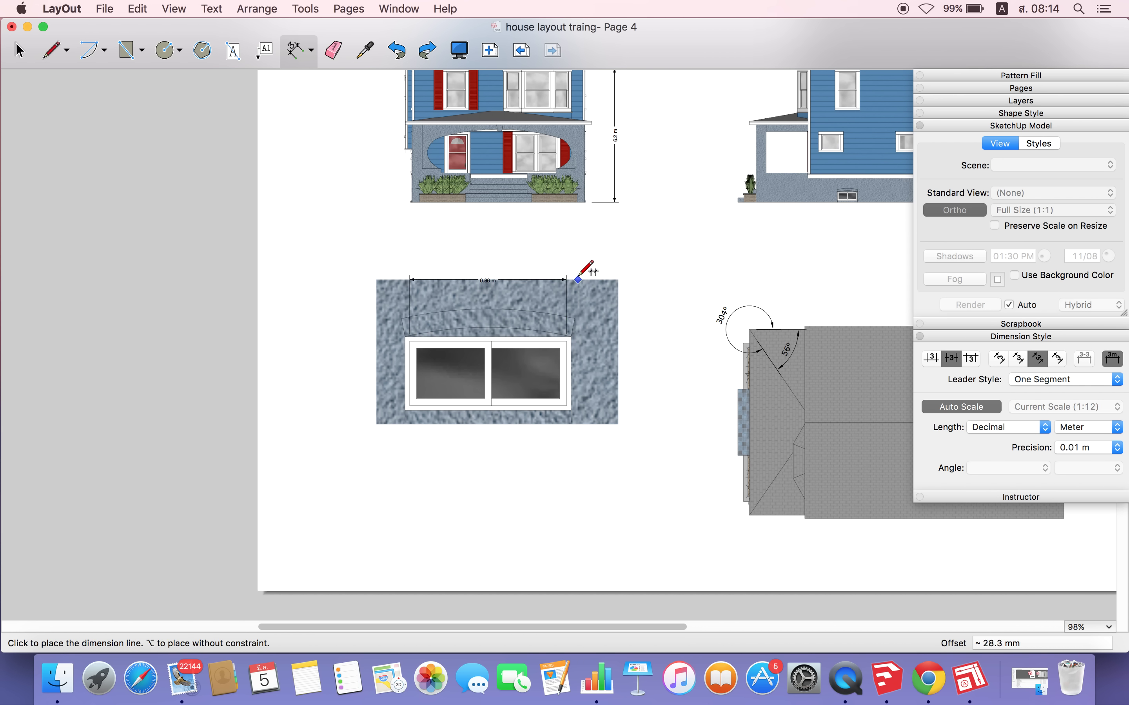
{"action": "left_click", "coordinate": [586, 264]}
Step: Add a 0.36 m height dimension on the window's right side
{"action": "left_click", "coordinate": [566, 341]}
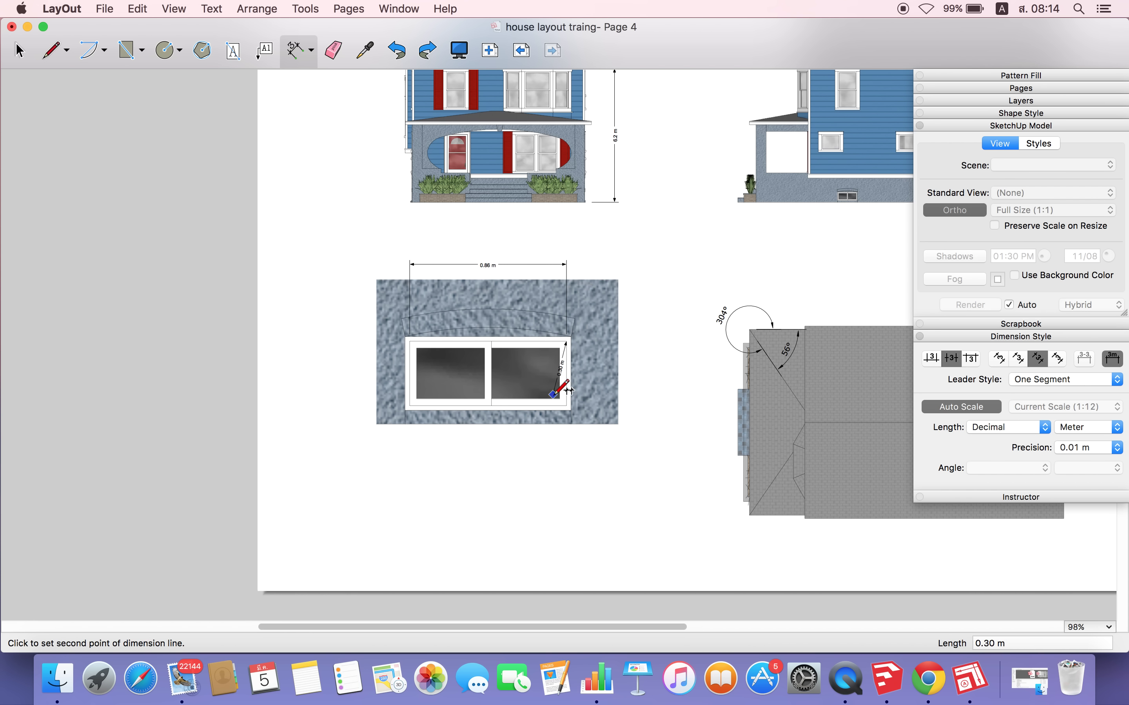
{"action": "left_click", "coordinate": [566, 404]}
{"action": "left_click", "coordinate": [643, 404]}
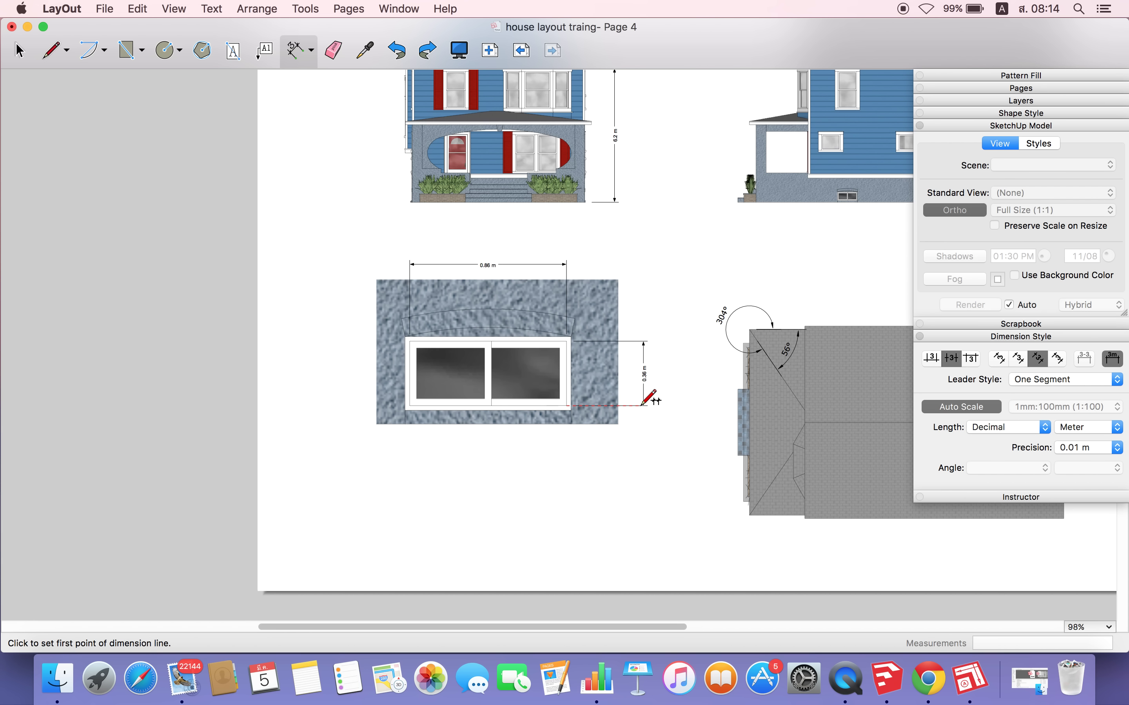
{"action": "key", "text": "space"}
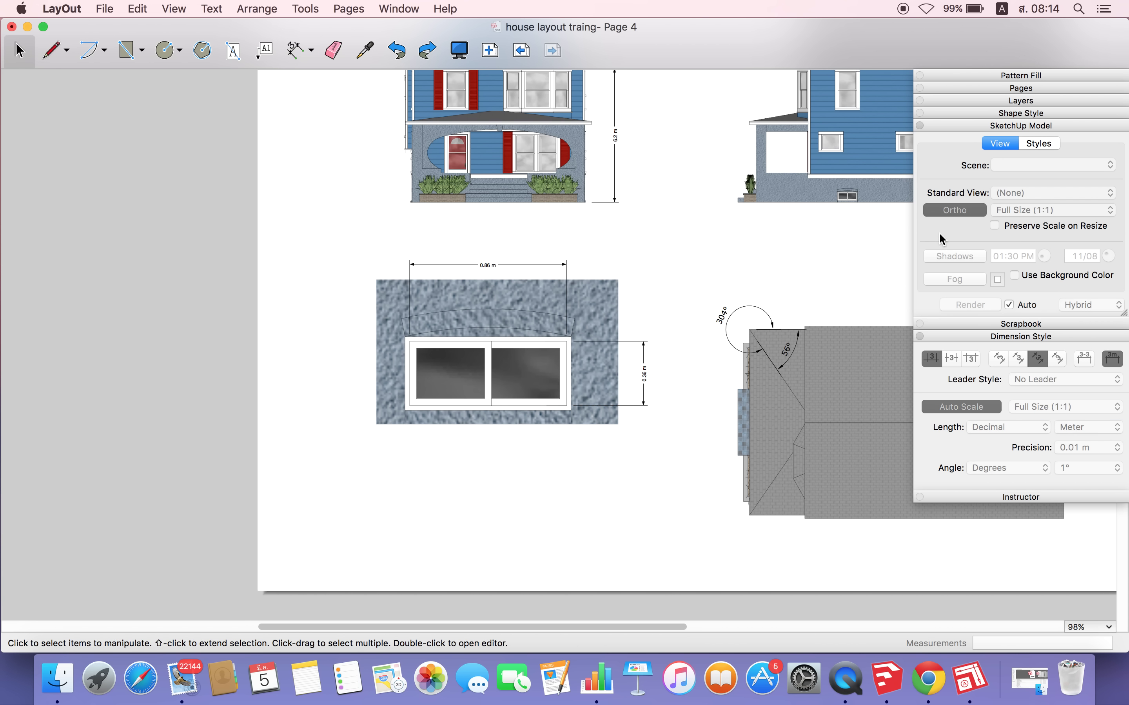
Step: Collapse the SketchUp Model panel and inspect the window's width and height dimensions
{"action": "left_click", "coordinate": [929, 126]}
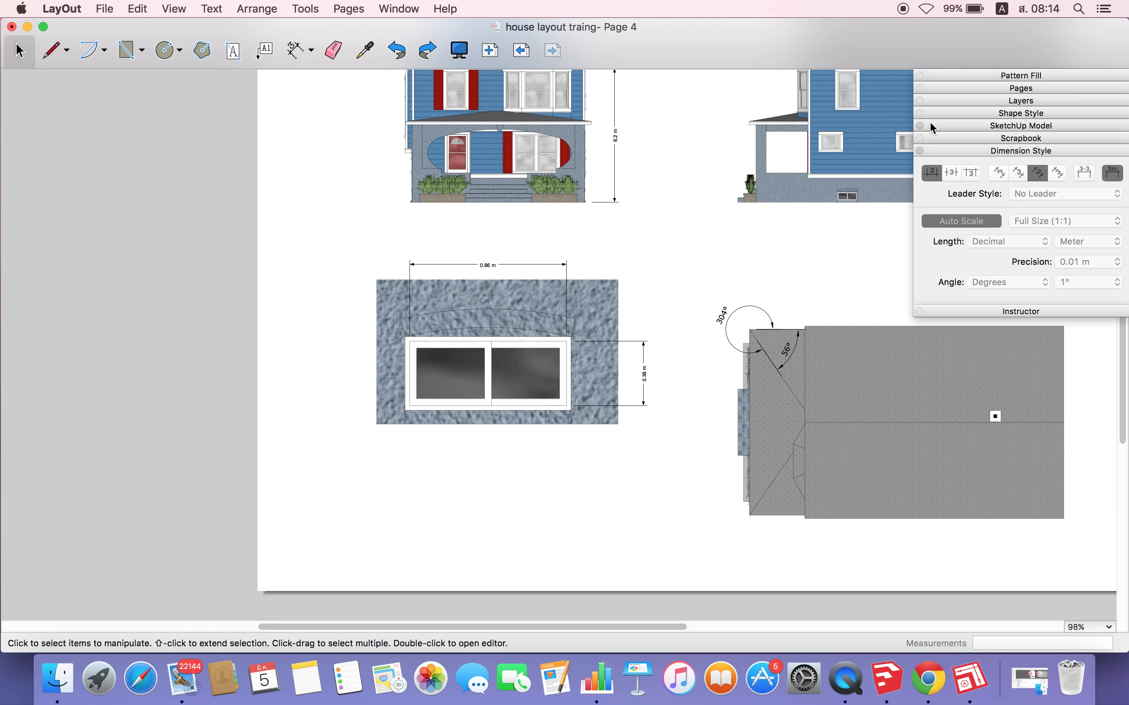
{"action": "left_click", "coordinate": [961, 150]}
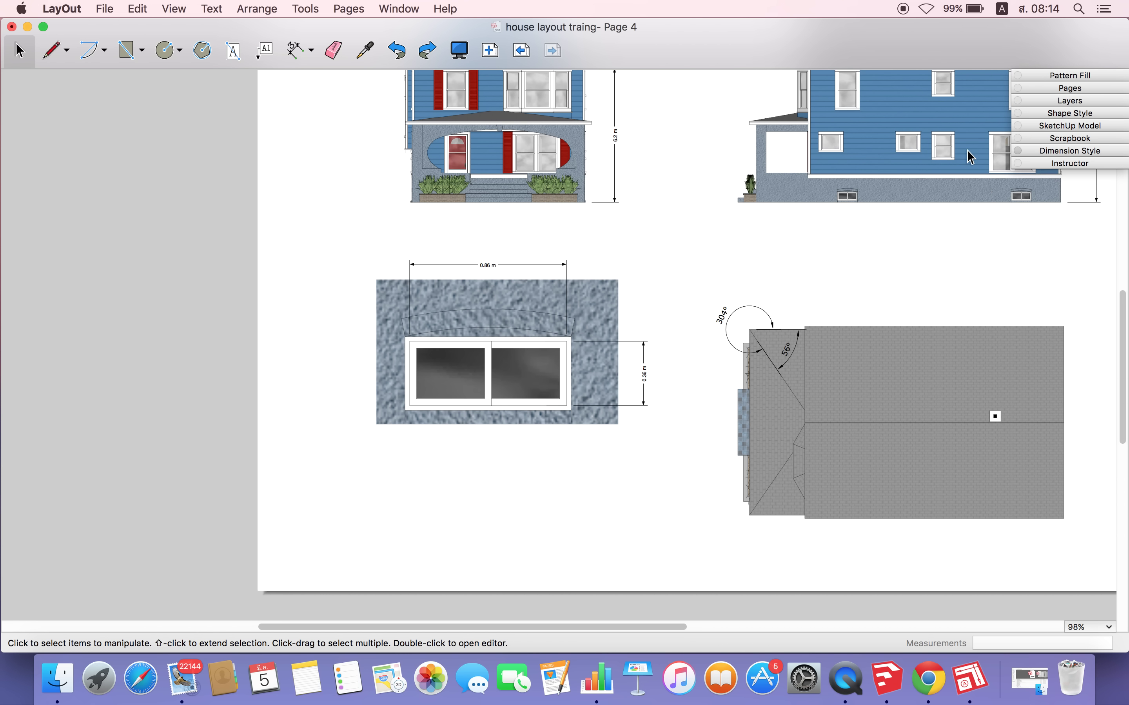
{"action": "left_click", "coordinate": [1060, 151]}
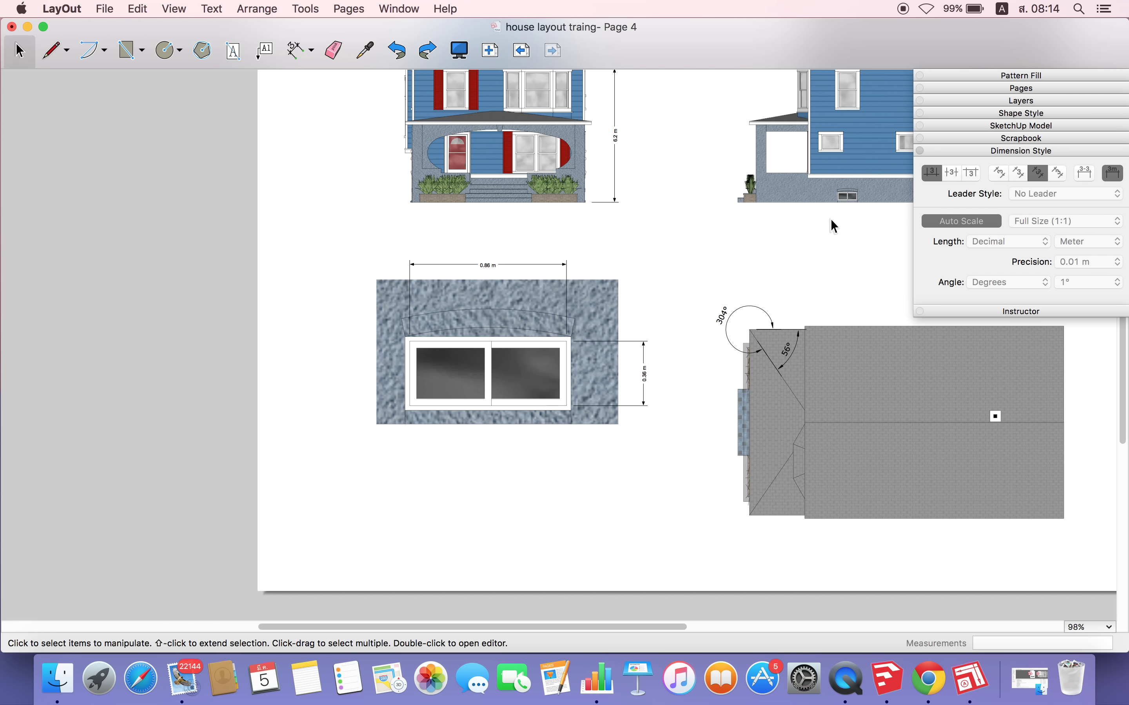
{"action": "left_click", "coordinate": [470, 263]}
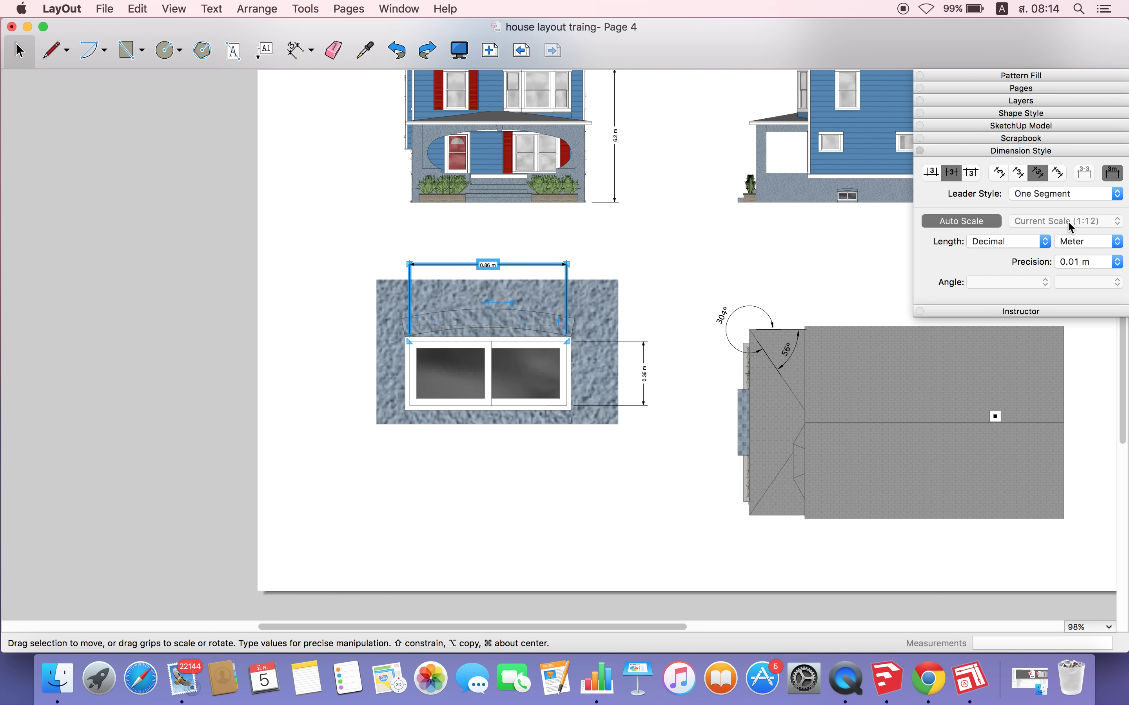
{"action": "scroll", "coordinate": [532, 295], "scroll_direction": "down", "scroll_amount": 1}
{"action": "scroll", "coordinate": [529, 287], "scroll_direction": "down", "scroll_amount": 1}
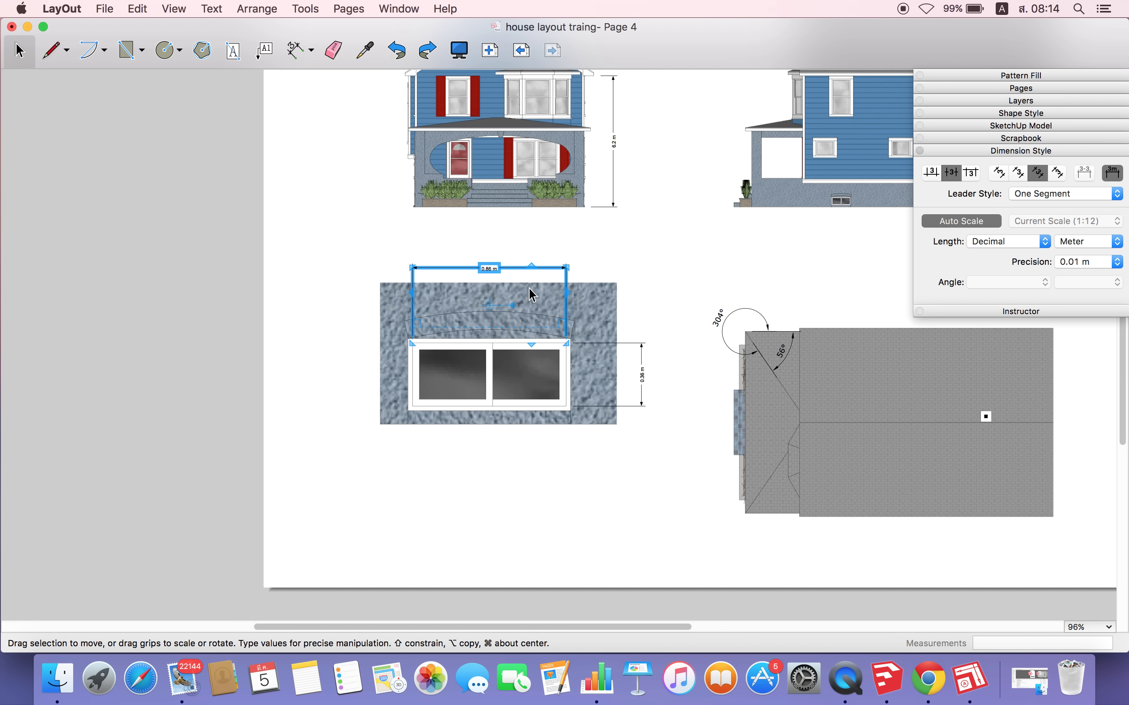
{"action": "scroll", "coordinate": [529, 287], "scroll_direction": "up", "scroll_amount": 5}
{"action": "left_click", "coordinate": [663, 392]}
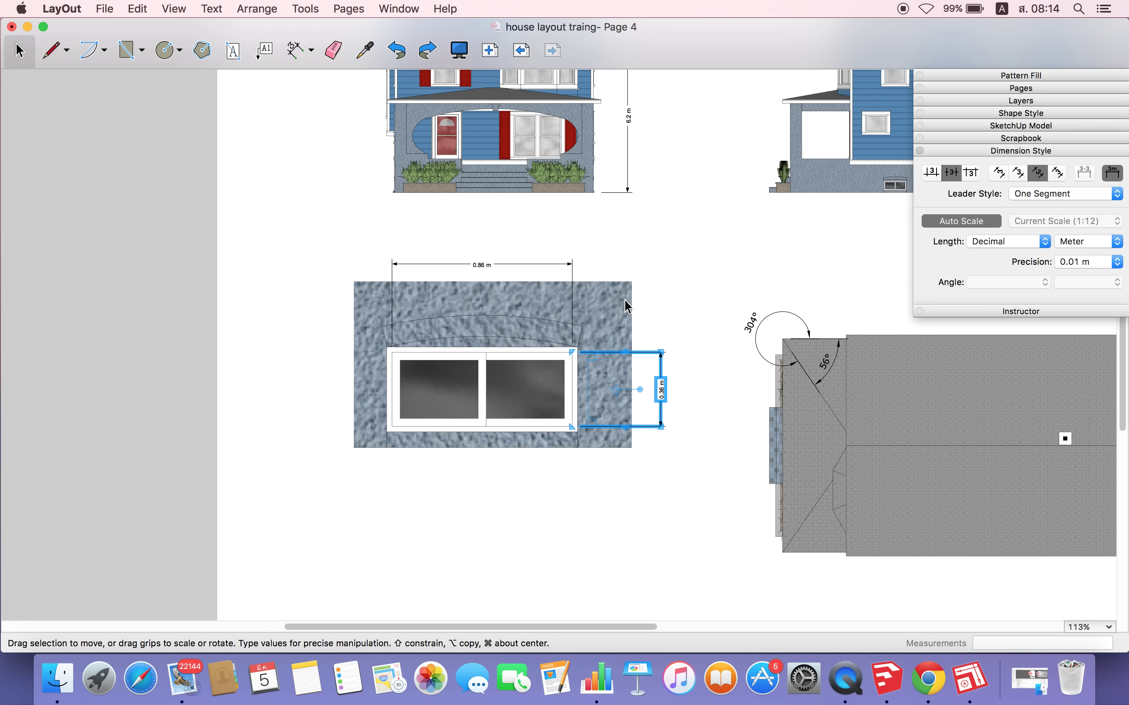
{"action": "left_click", "coordinate": [640, 247]}
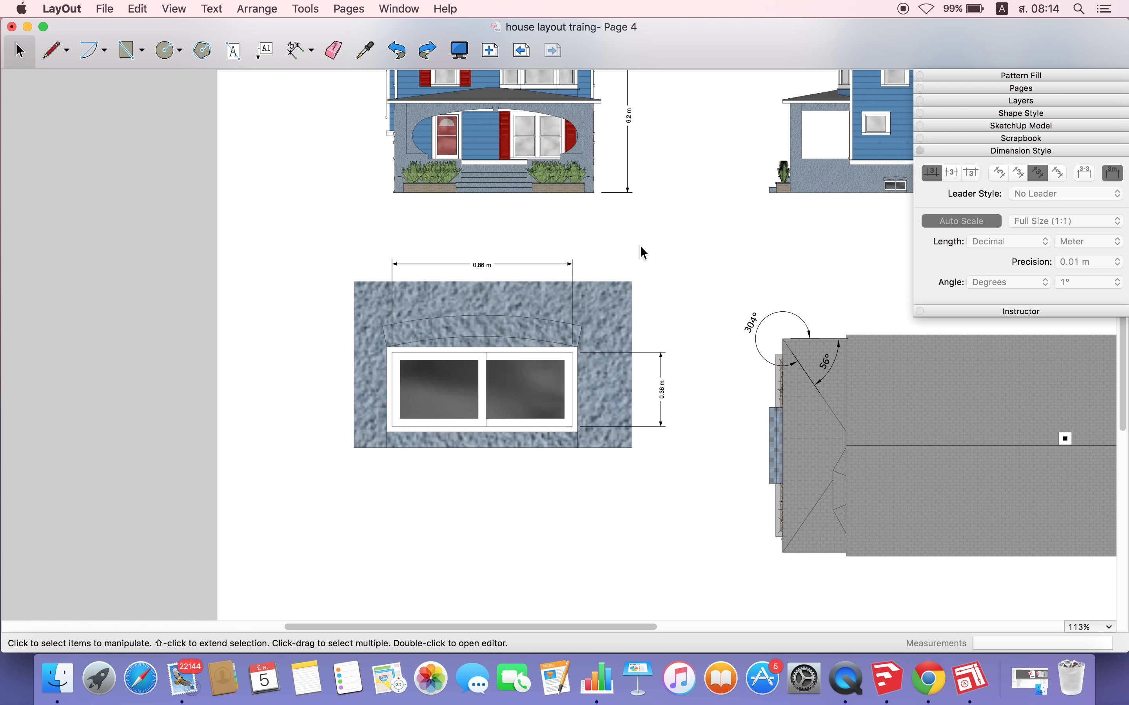
Step: Try a 1:20 scale on the 0.86 m dimension, then restore Auto Scale
{"action": "left_click", "coordinate": [483, 267]}
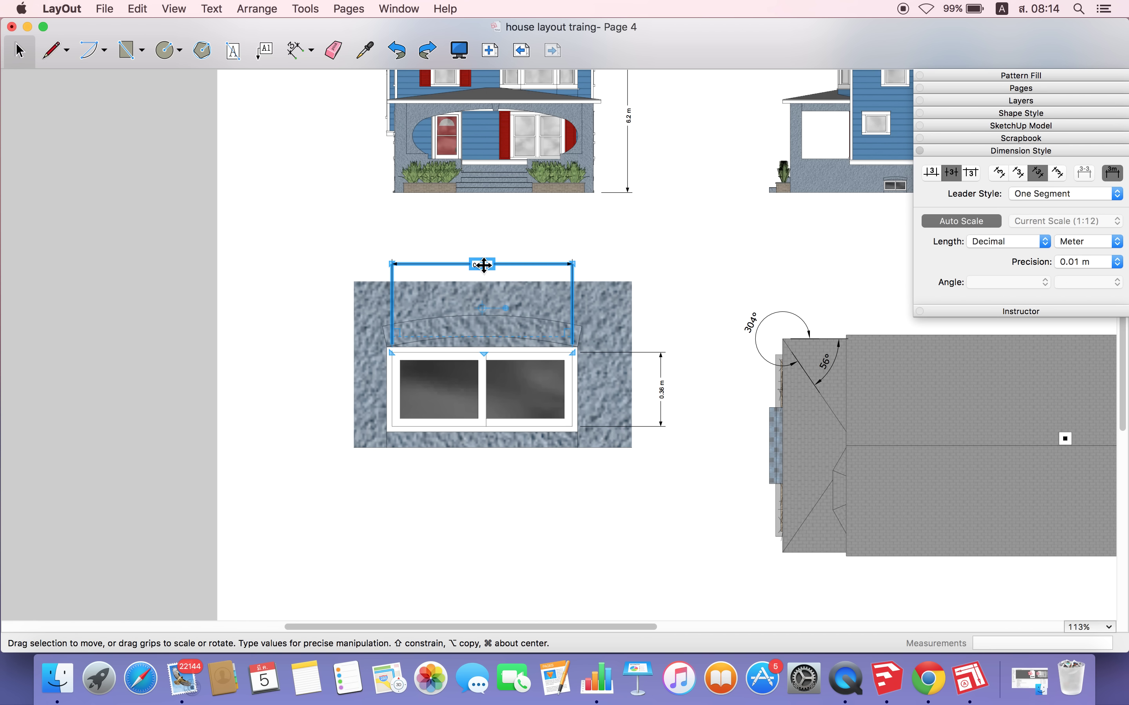
{"action": "left_click", "coordinate": [962, 221]}
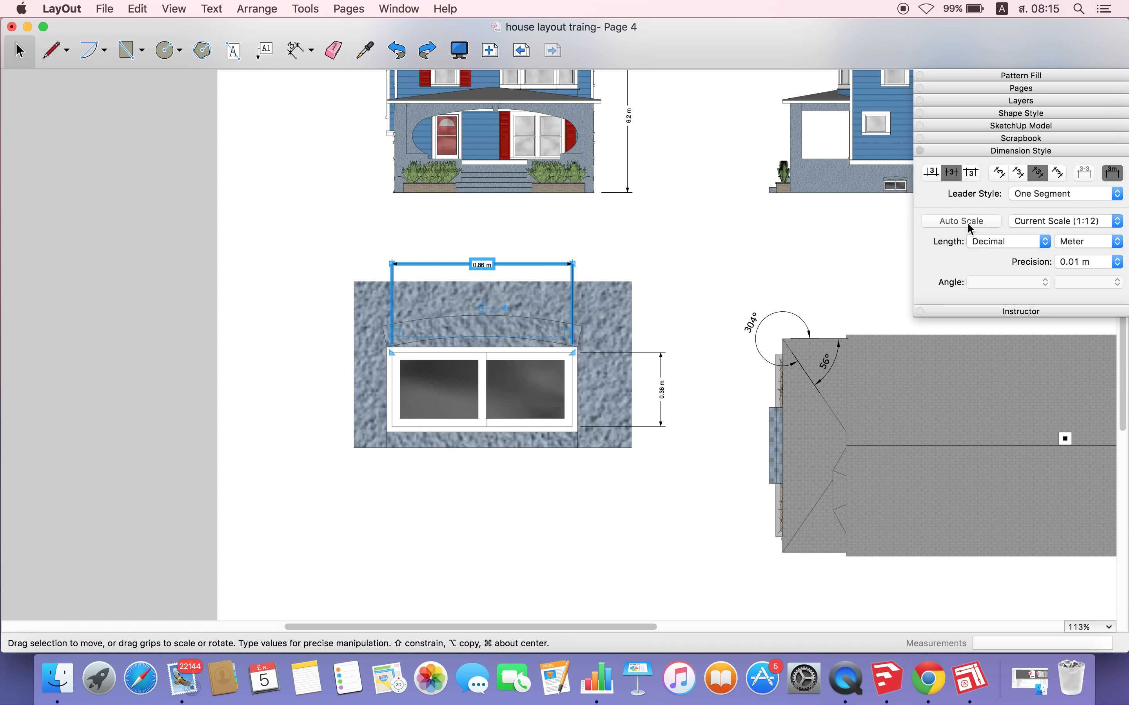
{"action": "left_click", "coordinate": [1055, 226]}
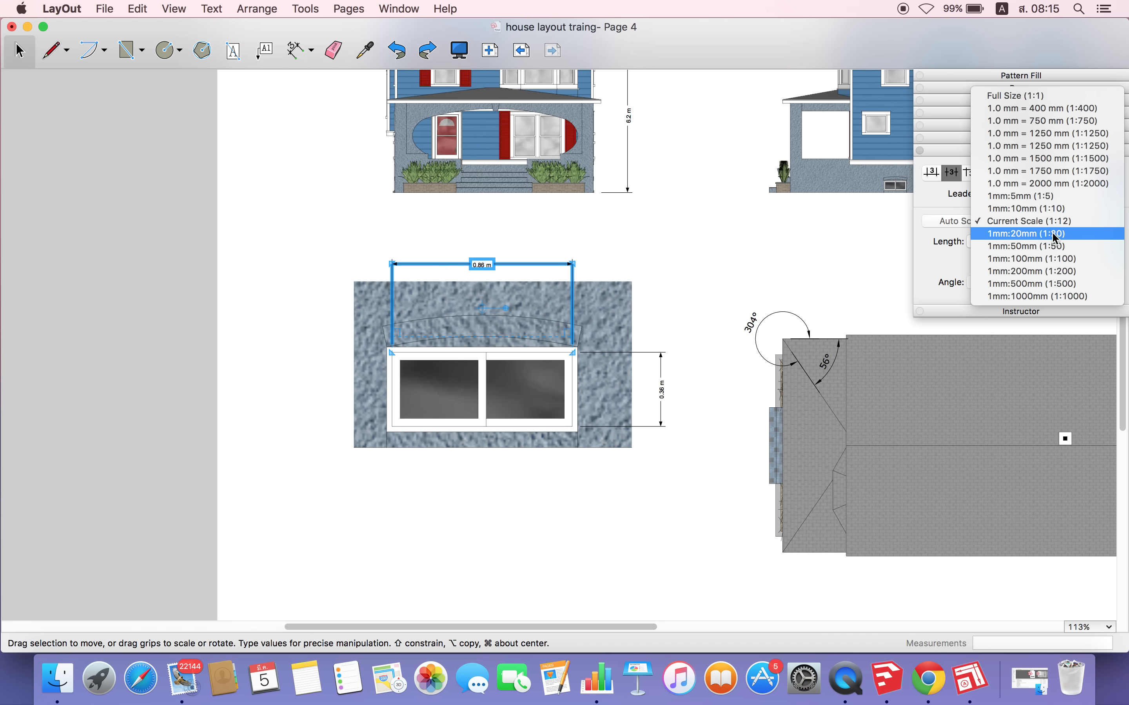
{"action": "left_click", "coordinate": [1055, 233]}
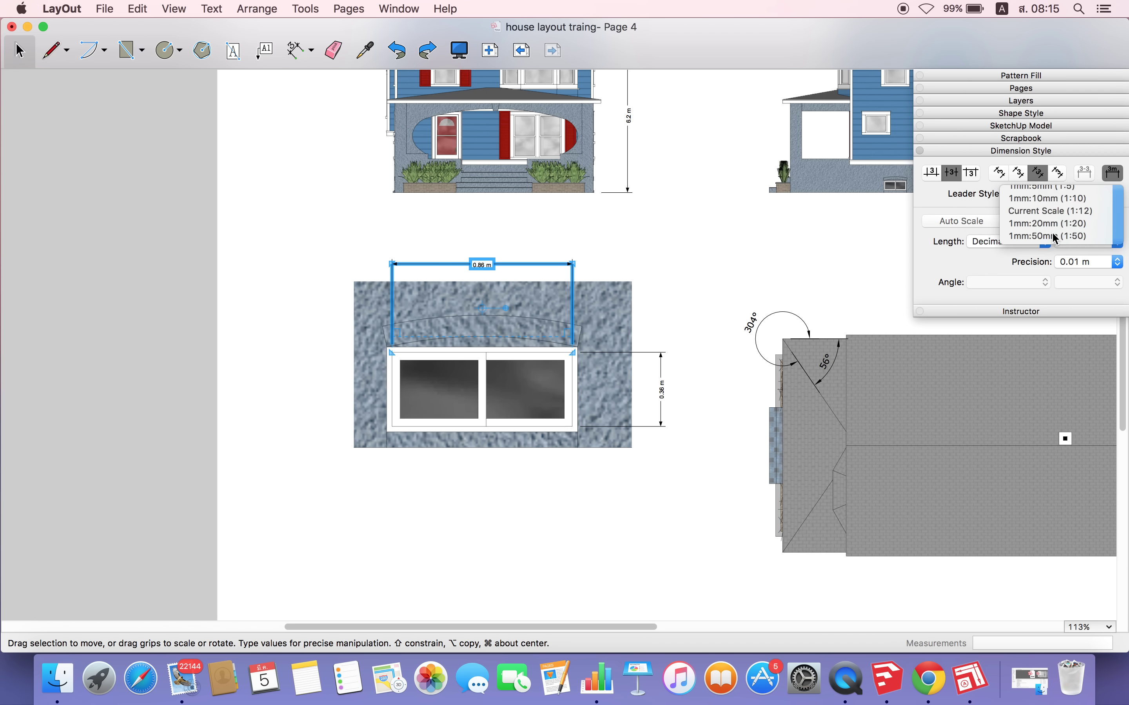
{"action": "left_click", "coordinate": [795, 233]}
{"action": "left_click", "coordinate": [496, 263]}
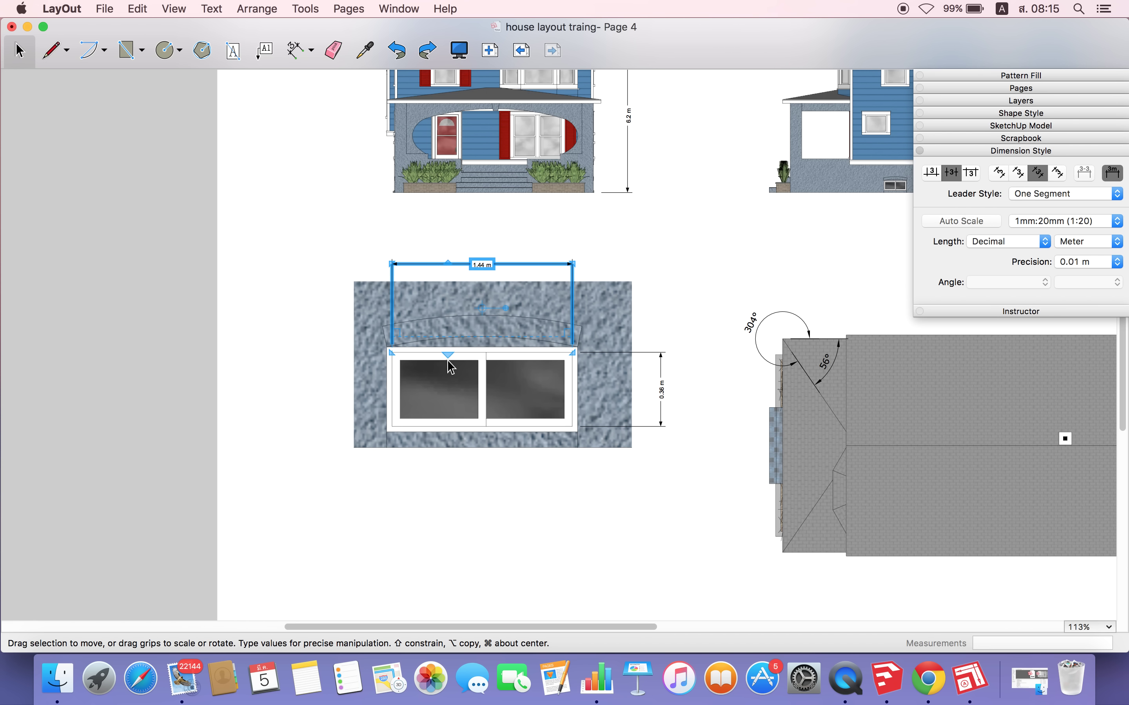
{"action": "left_click", "coordinate": [954, 221]}
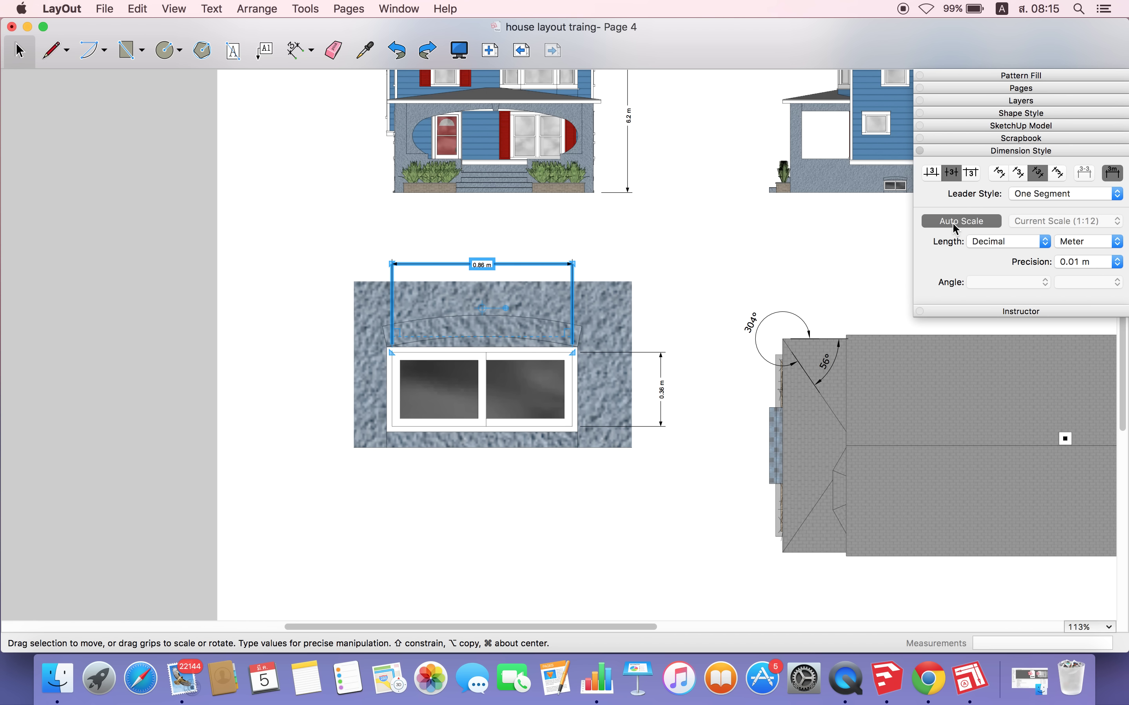
{"action": "left_click", "coordinate": [419, 471]}
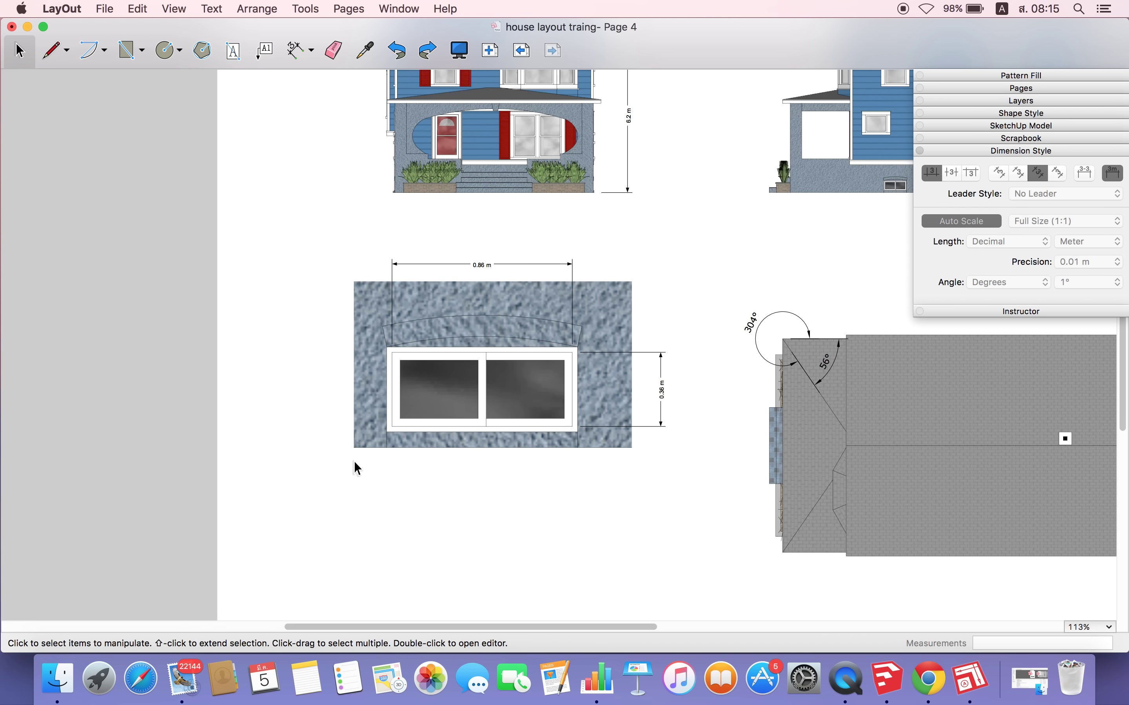
{"action": "scroll", "coordinate": [354, 461], "scroll_direction": "down", "scroll_amount": 2}
{"action": "scroll", "coordinate": [360, 460], "scroll_direction": "down", "scroll_amount": 1}
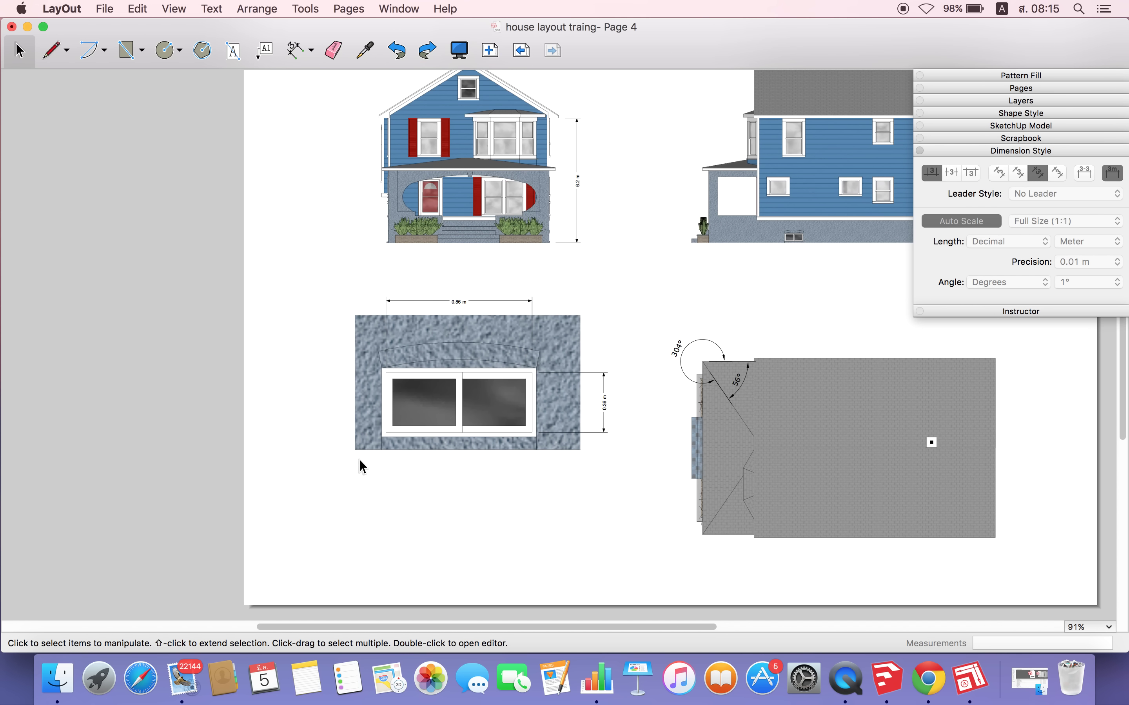
{"action": "scroll", "coordinate": [360, 460], "scroll_direction": "down", "scroll_amount": 1}
{"action": "scroll", "coordinate": [360, 460], "scroll_direction": "down", "scroll_amount": 1}
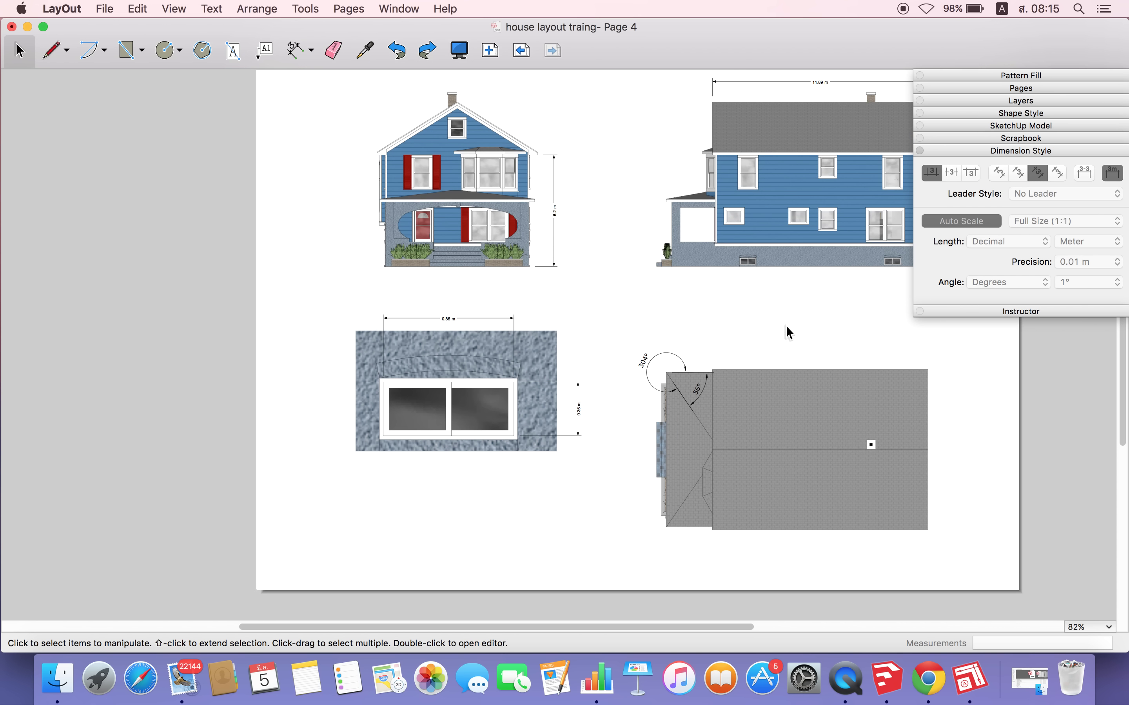
{"action": "scroll", "coordinate": [844, 306], "scroll_direction": "up", "scroll_amount": 1}
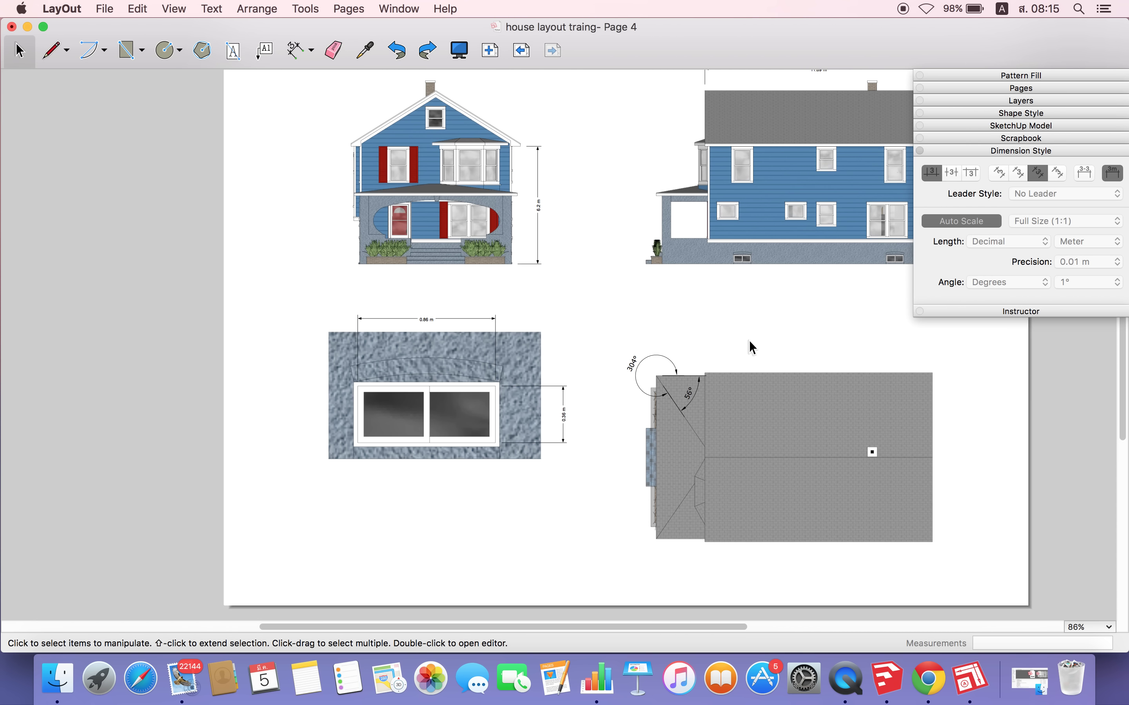
{"action": "scroll", "coordinate": [823, 314], "scroll_direction": "up", "scroll_amount": 1}
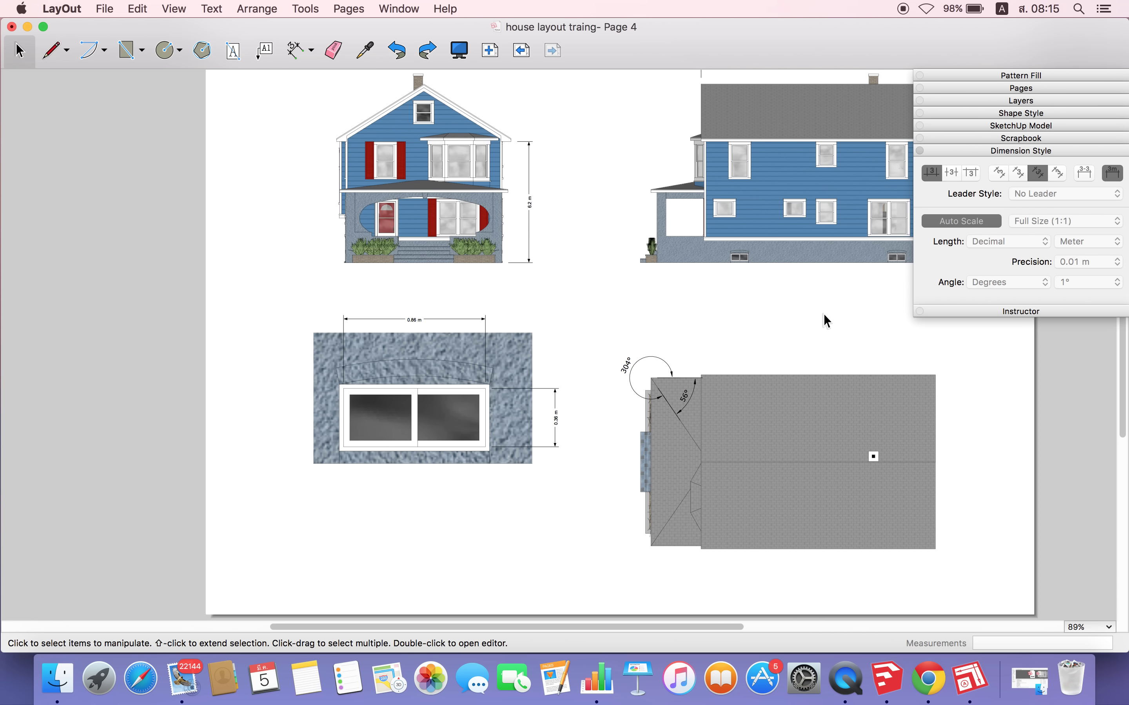